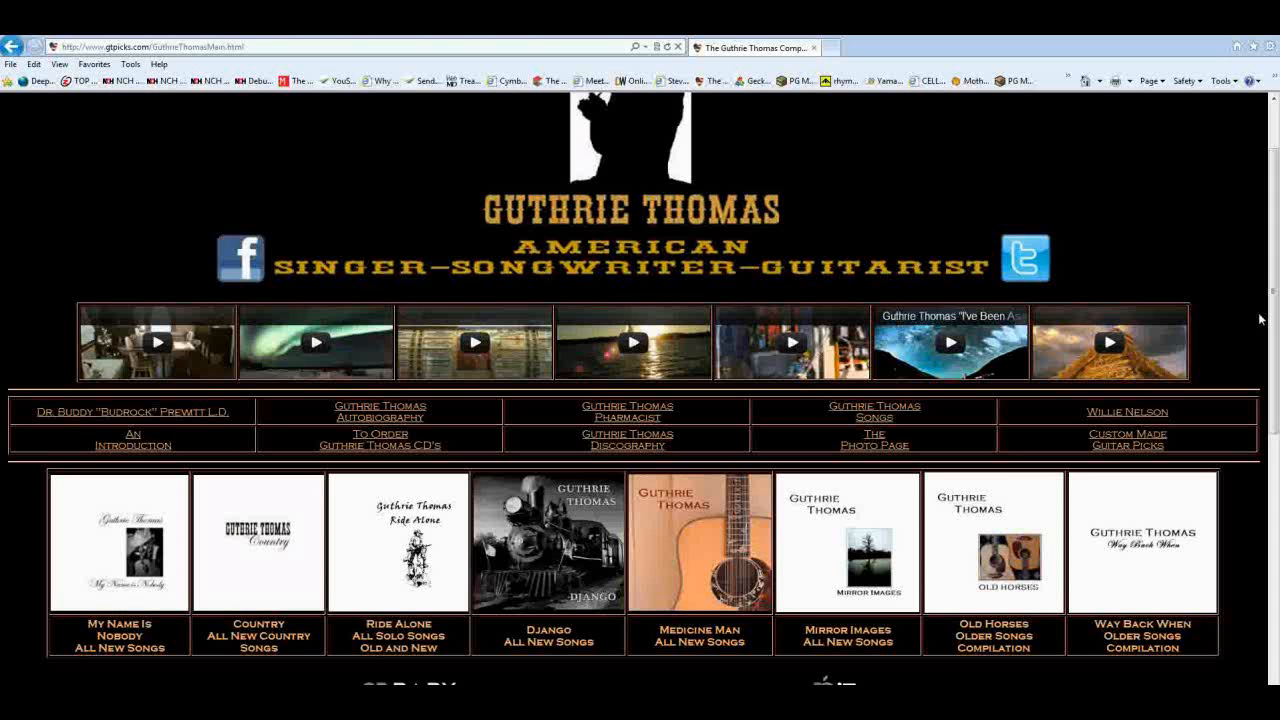
pyautogui.scroll(-5, 1259, 319)
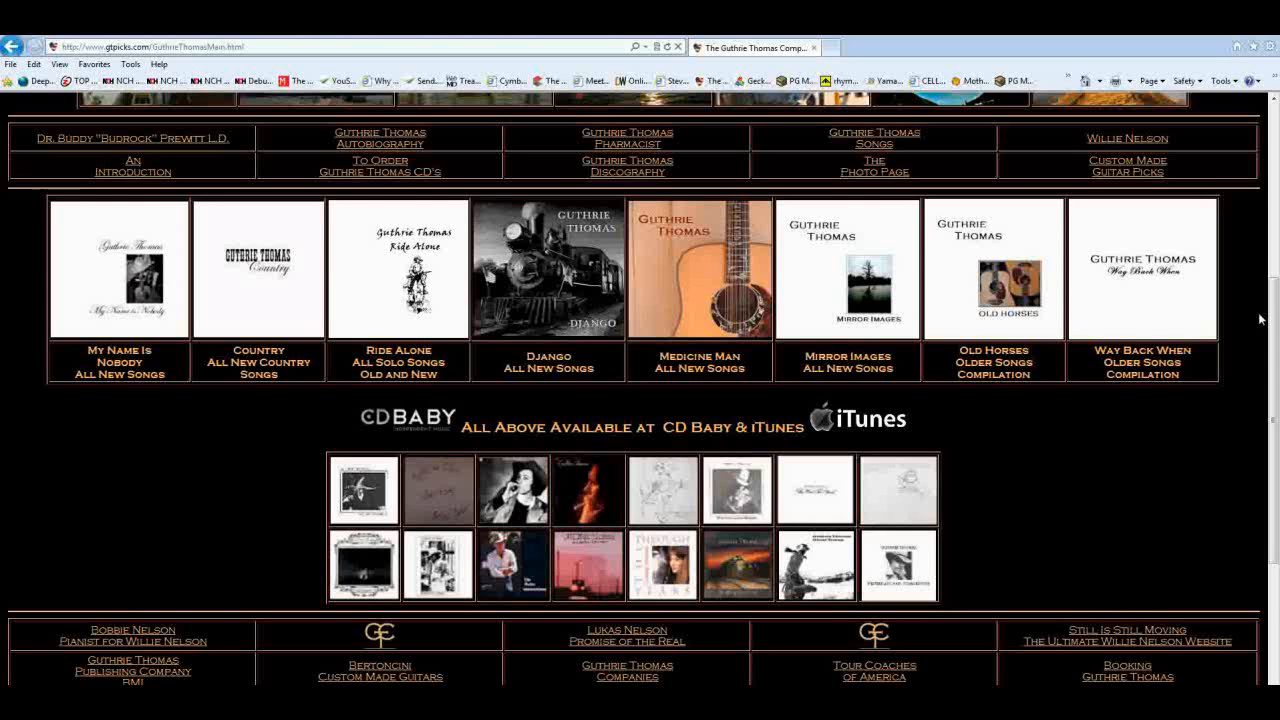
pyautogui.scroll(5, 1259, 319)
pyautogui.scroll(1, 1259, 319)
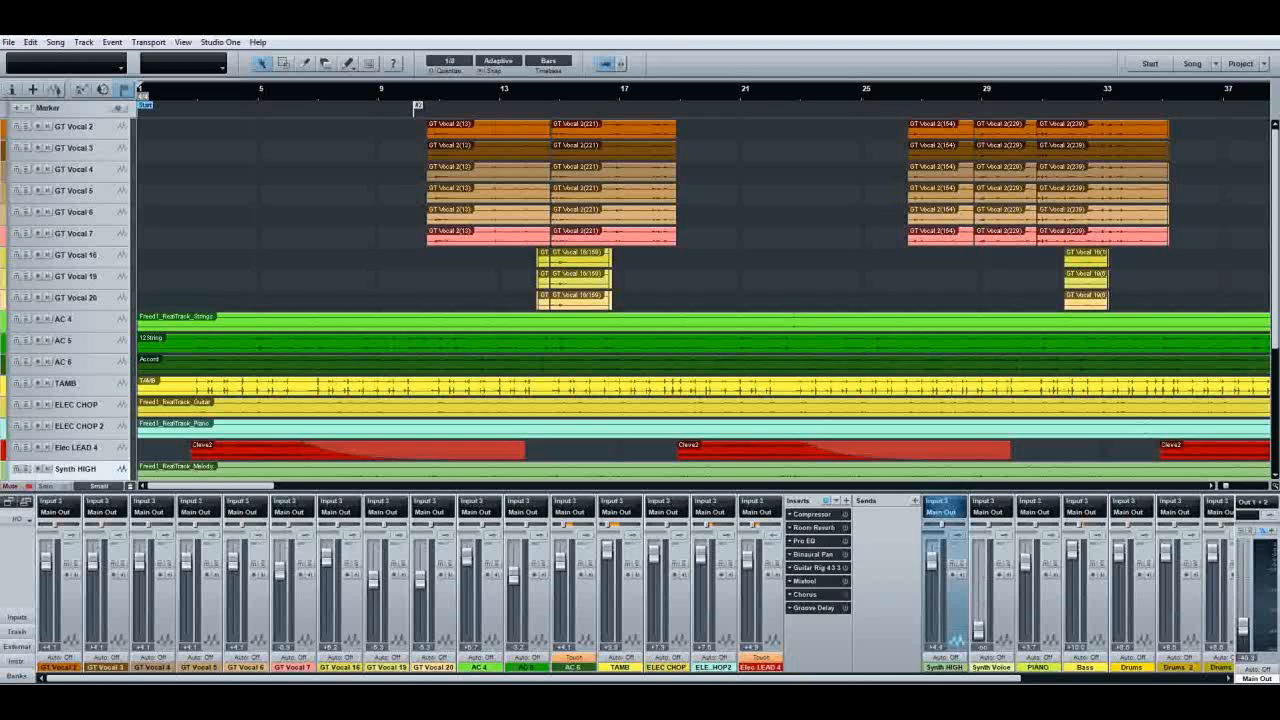
# - Review the file formats offered for mixing the song down to an audio file, and leave without exporting
pyautogui.click(56, 43)
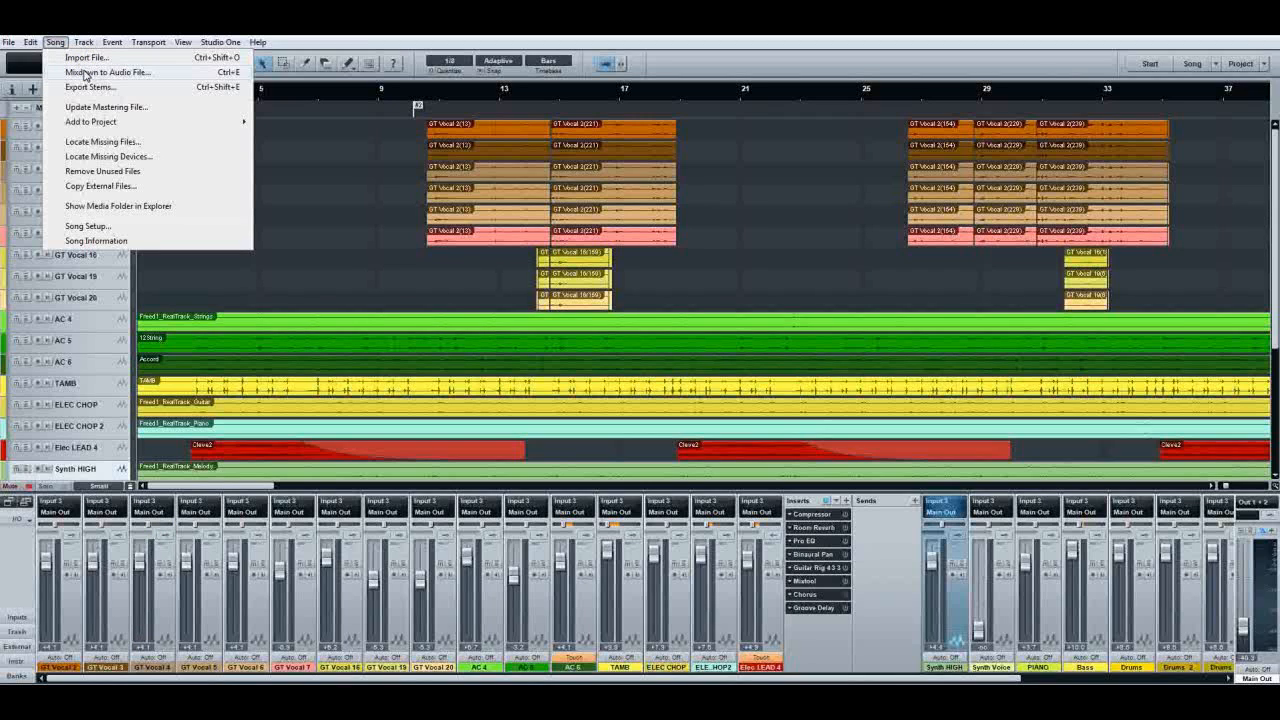
pyautogui.click(86, 73)
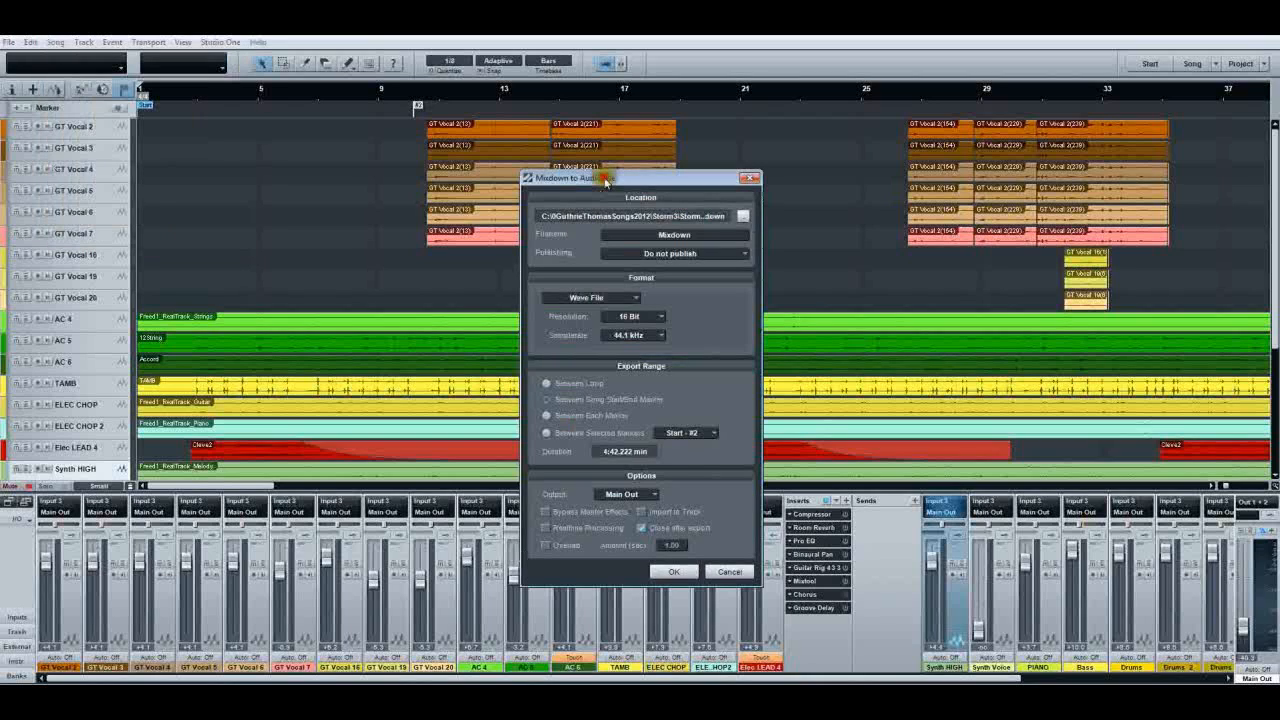
pyautogui.click(621, 300)
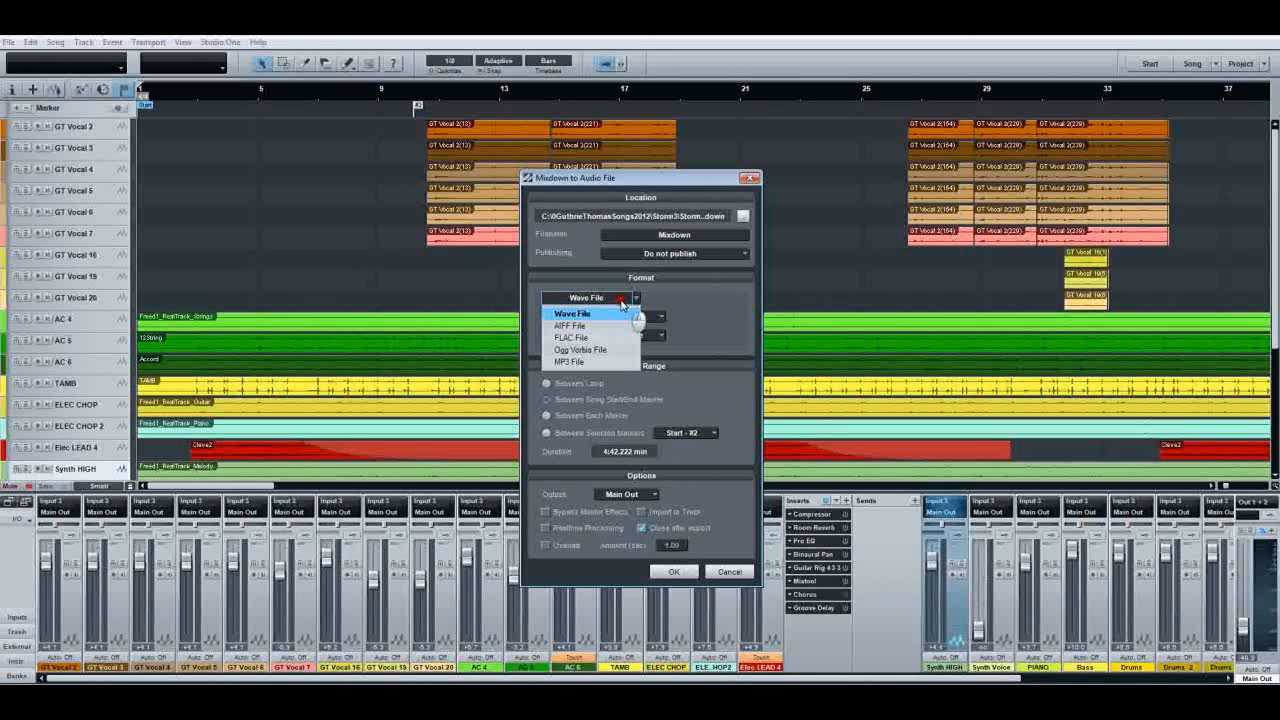
pyautogui.click(694, 306)
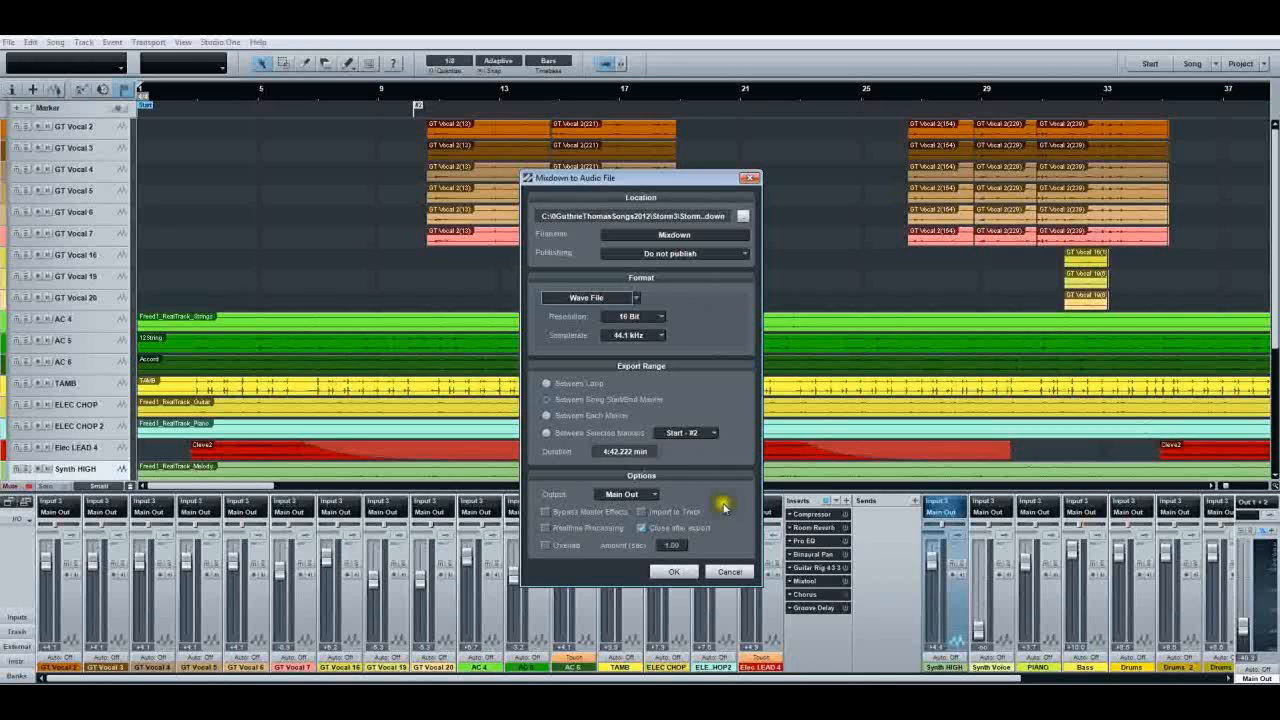
pyautogui.click(728, 572)
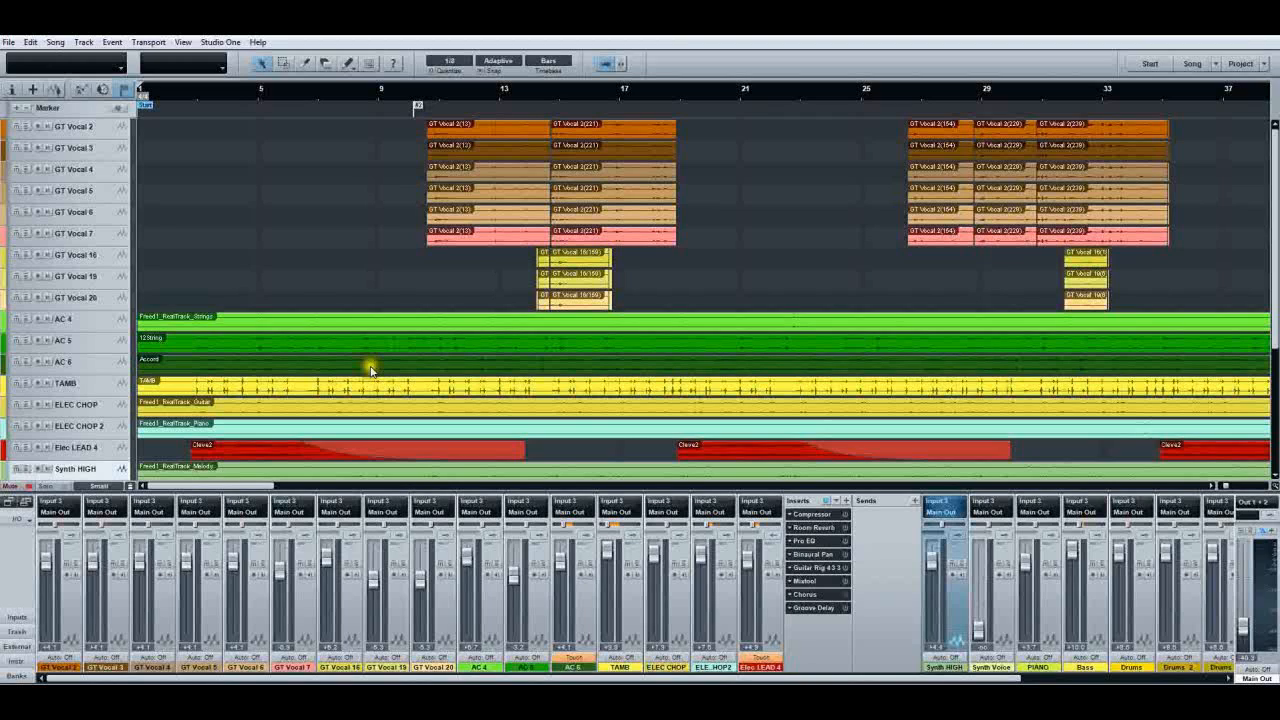
pyautogui.click(56, 42)
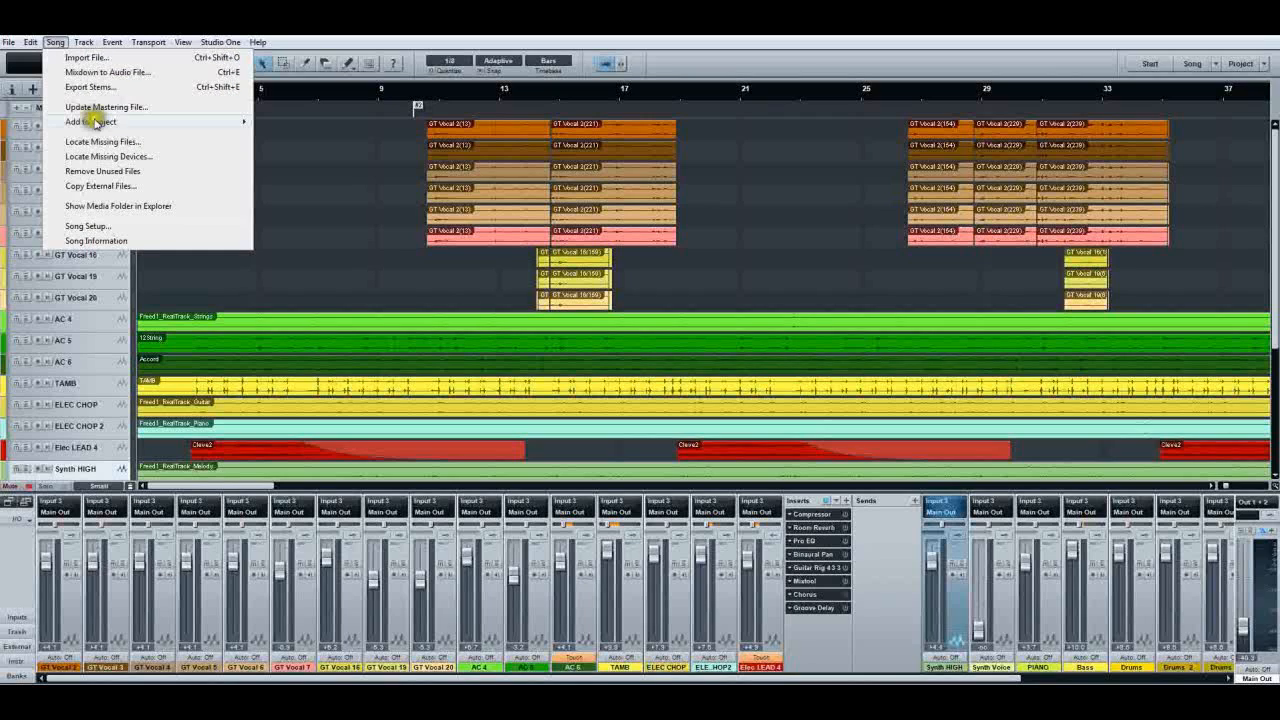
pyautogui.moveTo(97, 125)
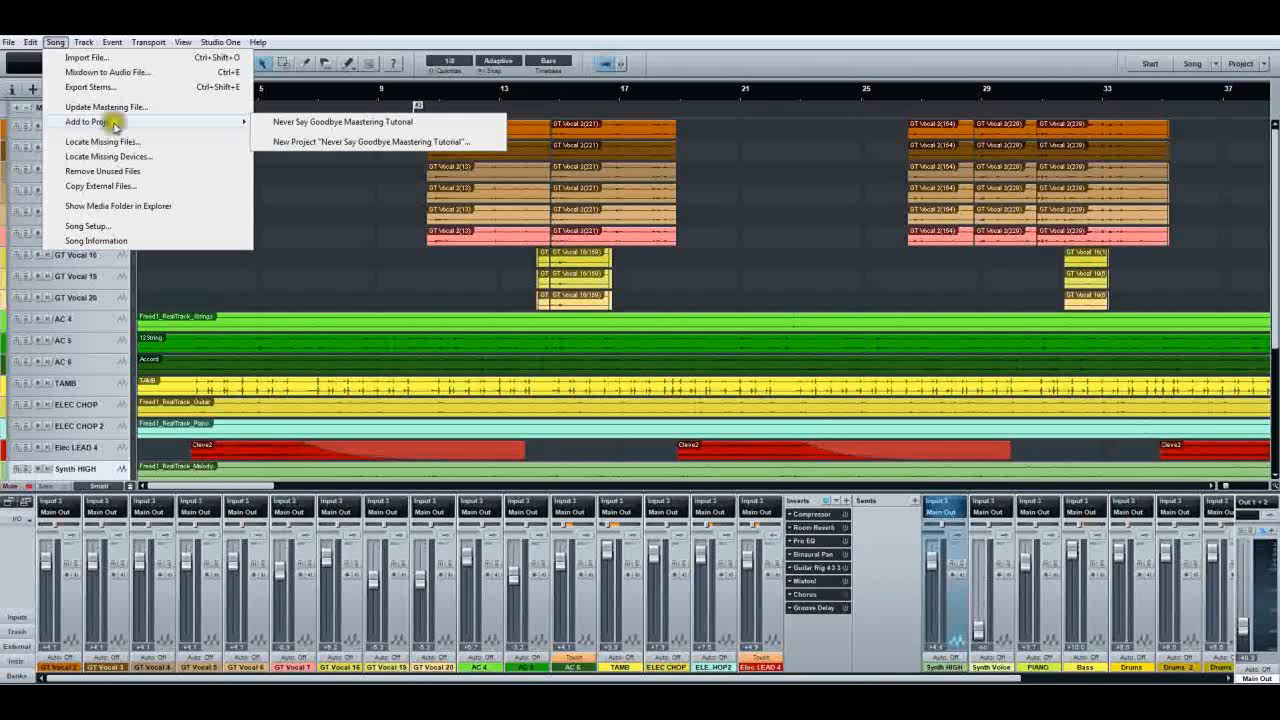
pyautogui.click(371, 141)
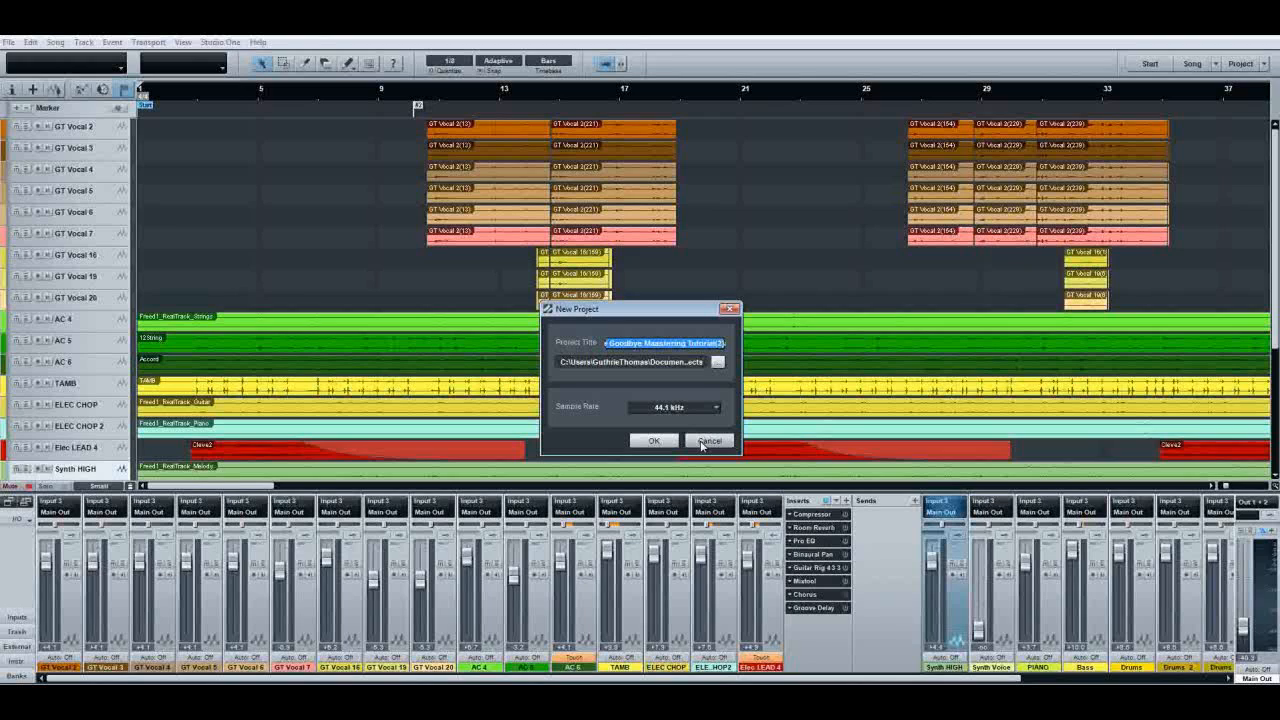
pyautogui.click(709, 441)
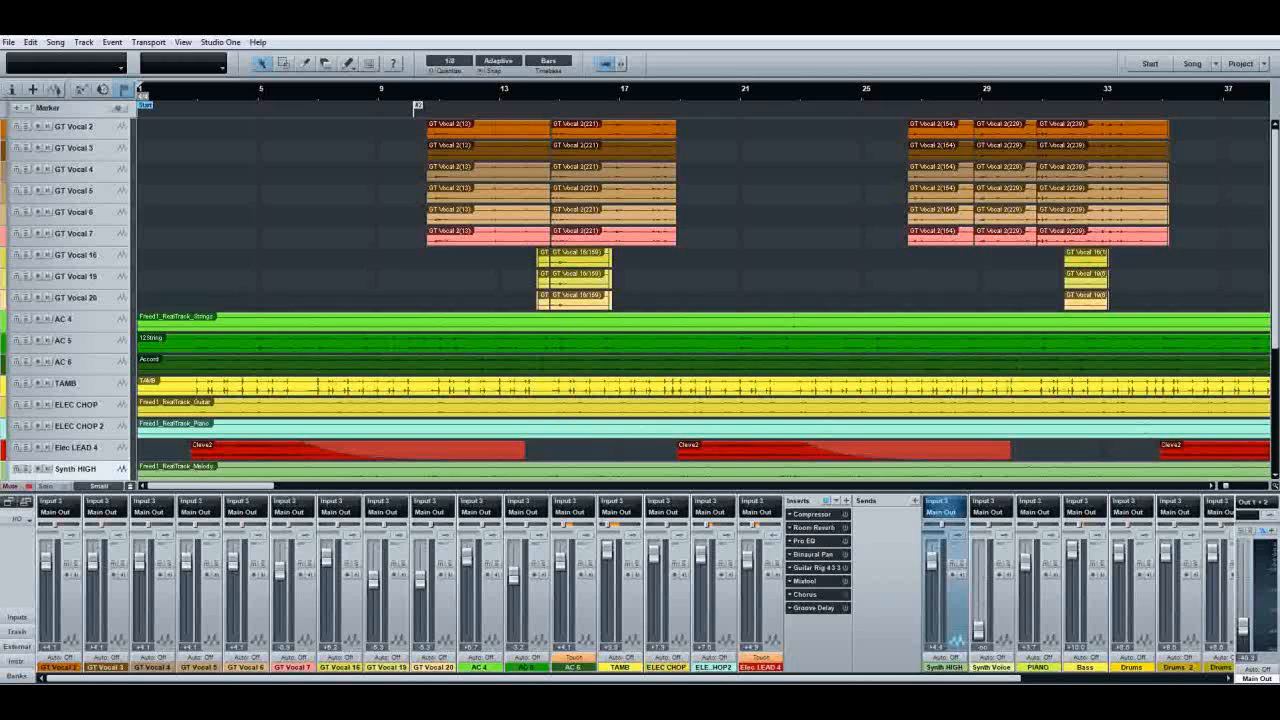
# - Switch to the mastering project and rename the New Song 121 track as YT Song Exampe
pyautogui.click(1248, 64)
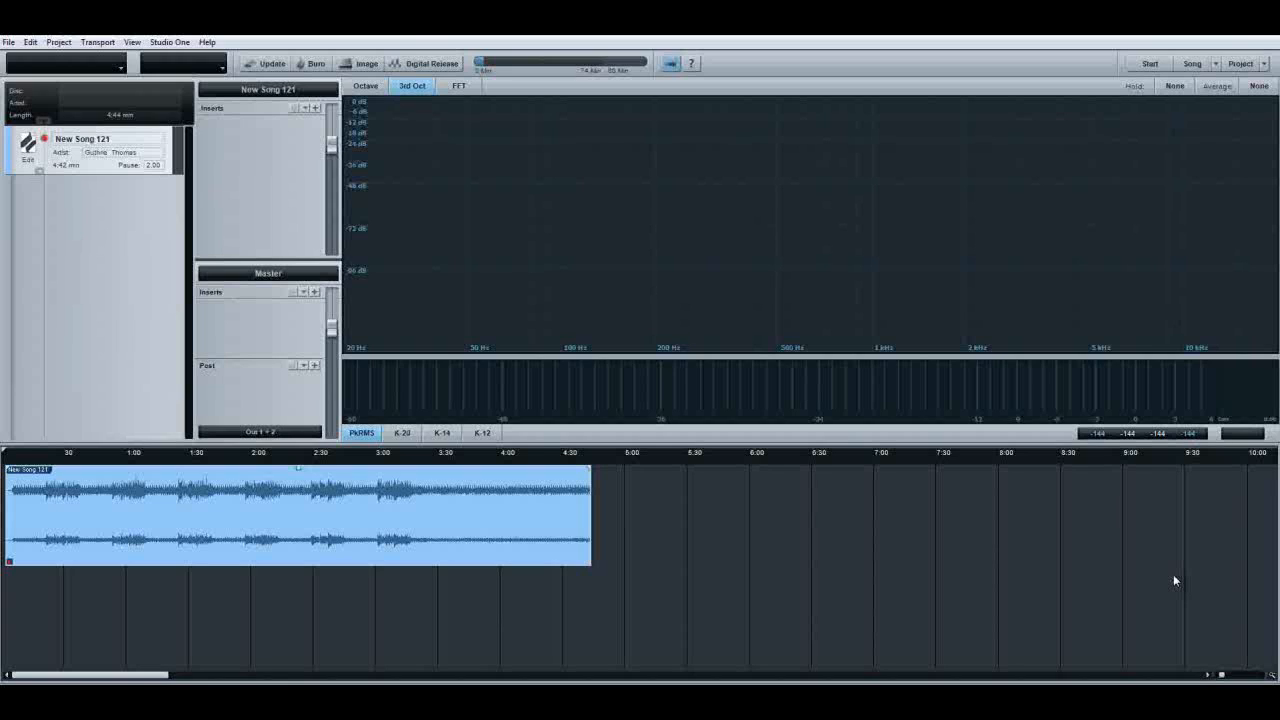
pyautogui.doubleClick(112, 142)
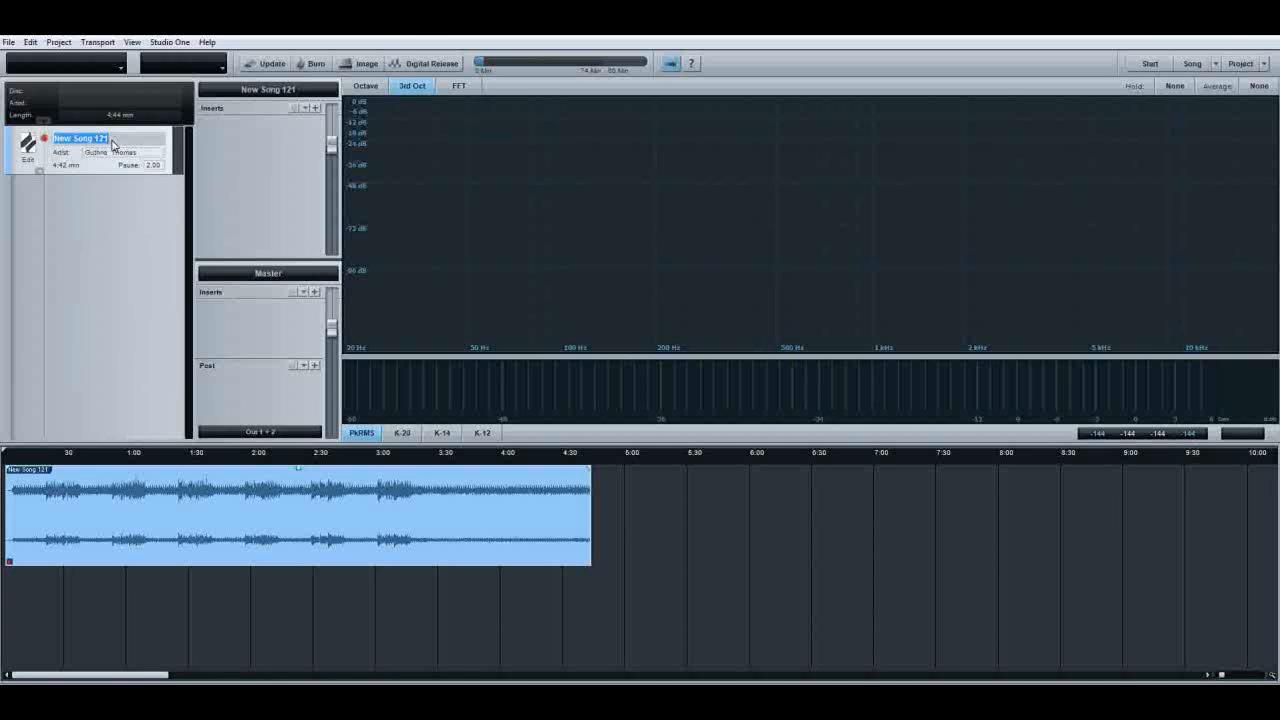
pyautogui.write('YT Song Example')
pyautogui.click(168, 162)
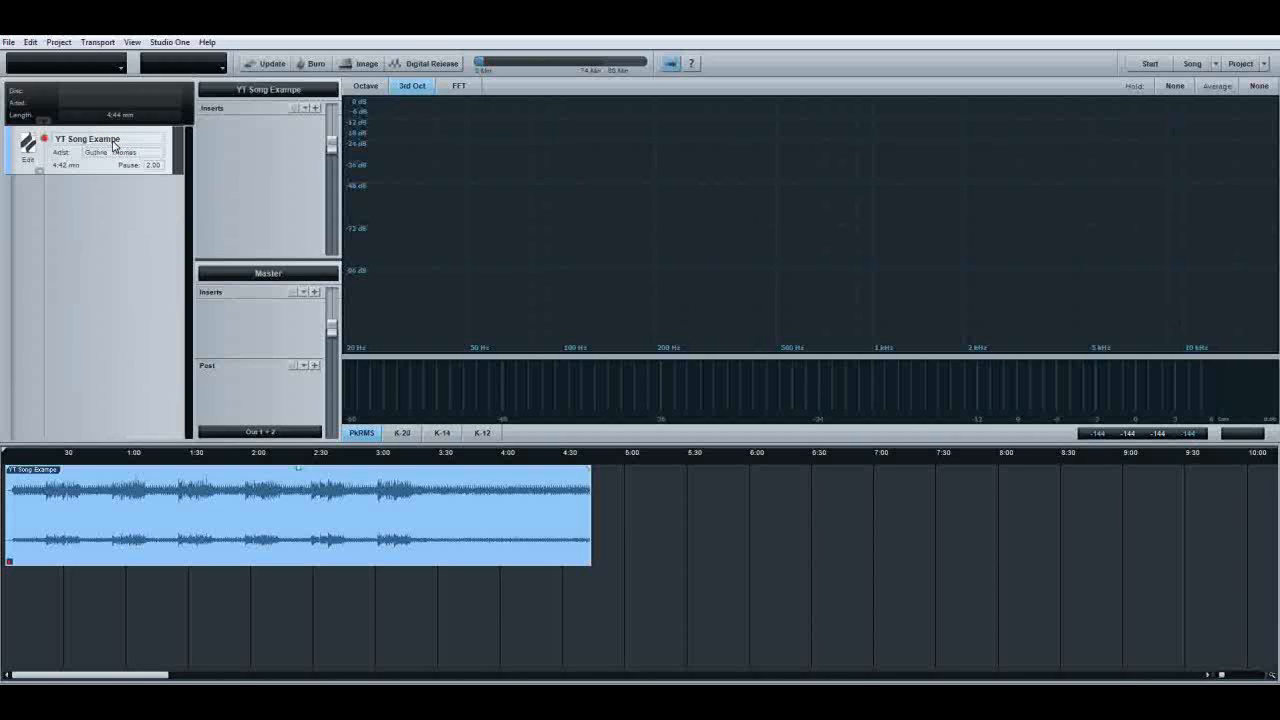
# - Examine the additional metadata and artwork fields of the YT Song Exampe track, and collapse them again
pyautogui.click(40, 174)
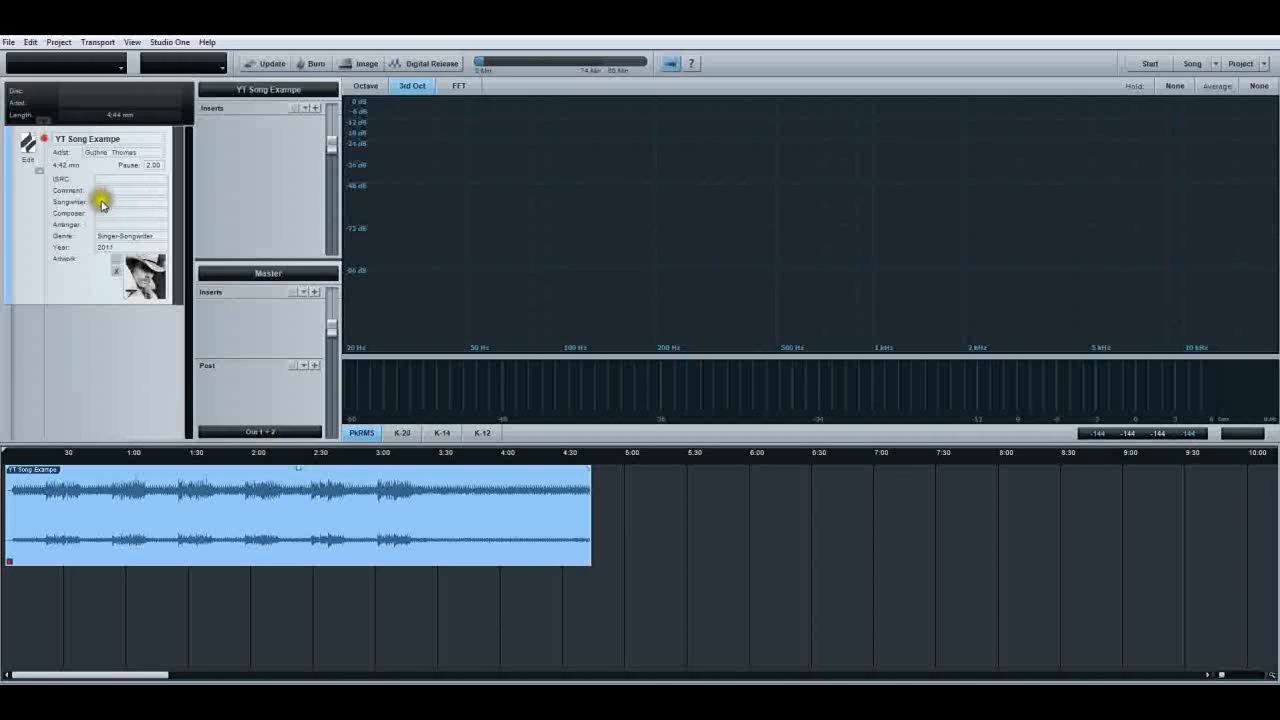
pyautogui.click(40, 172)
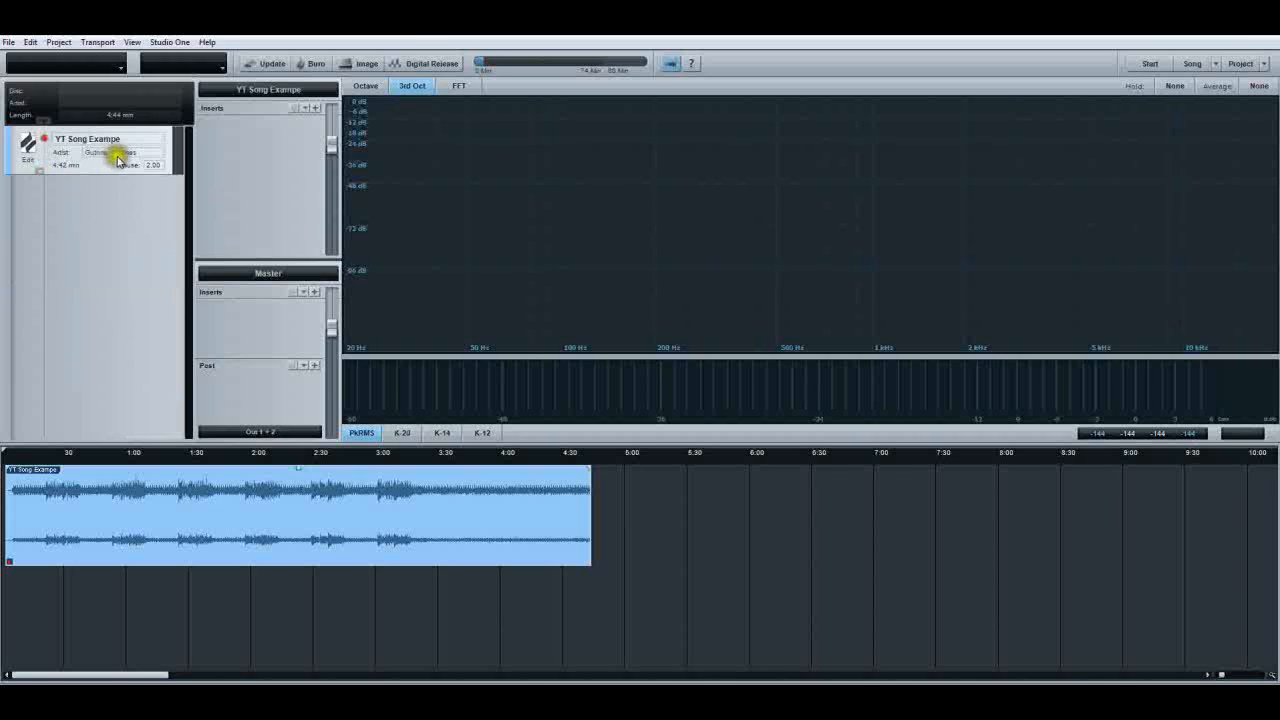
pyautogui.click(578, 499)
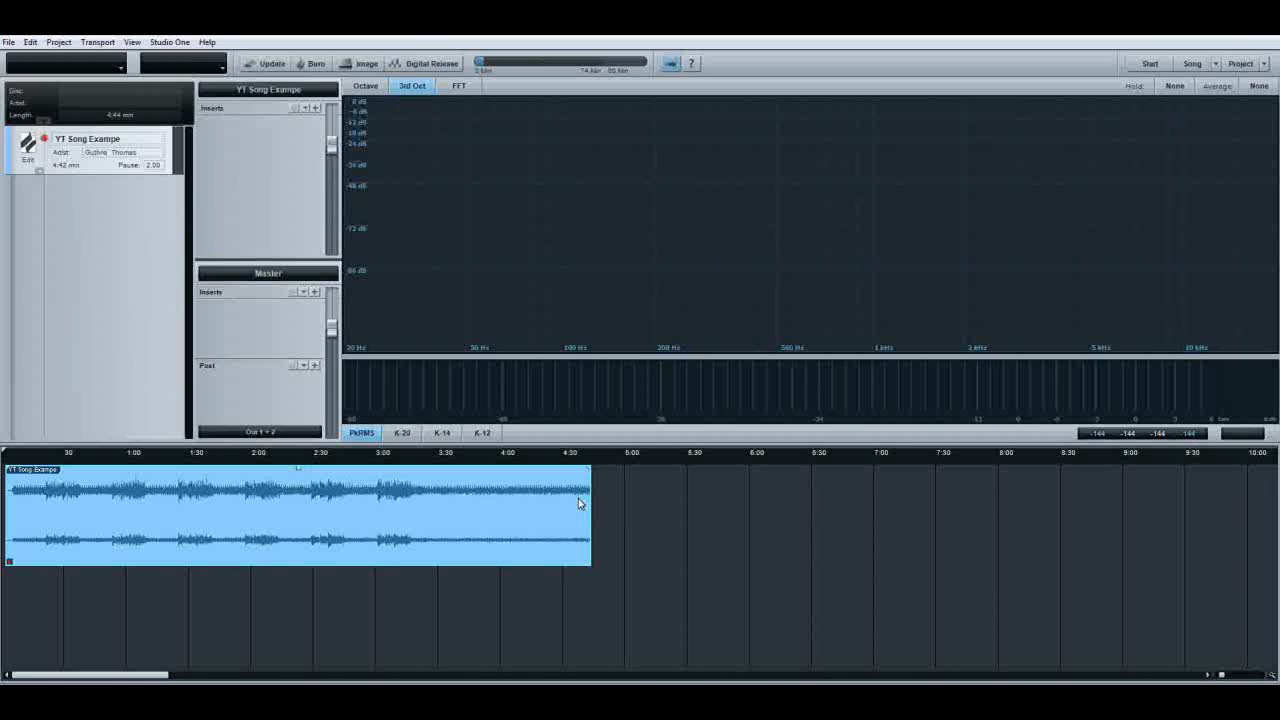
# - Insert a Compressor with its default settings on the project's master channel and close its editor
pyautogui.click(316, 292)
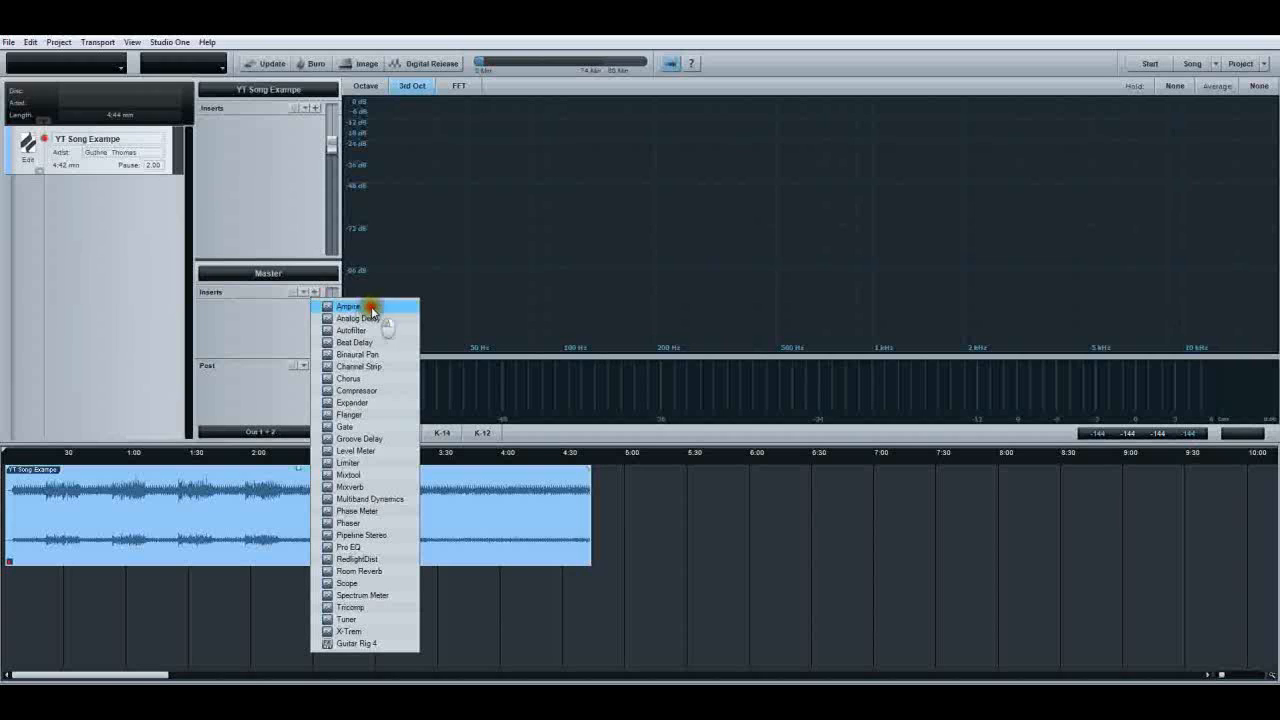
pyautogui.click(383, 391)
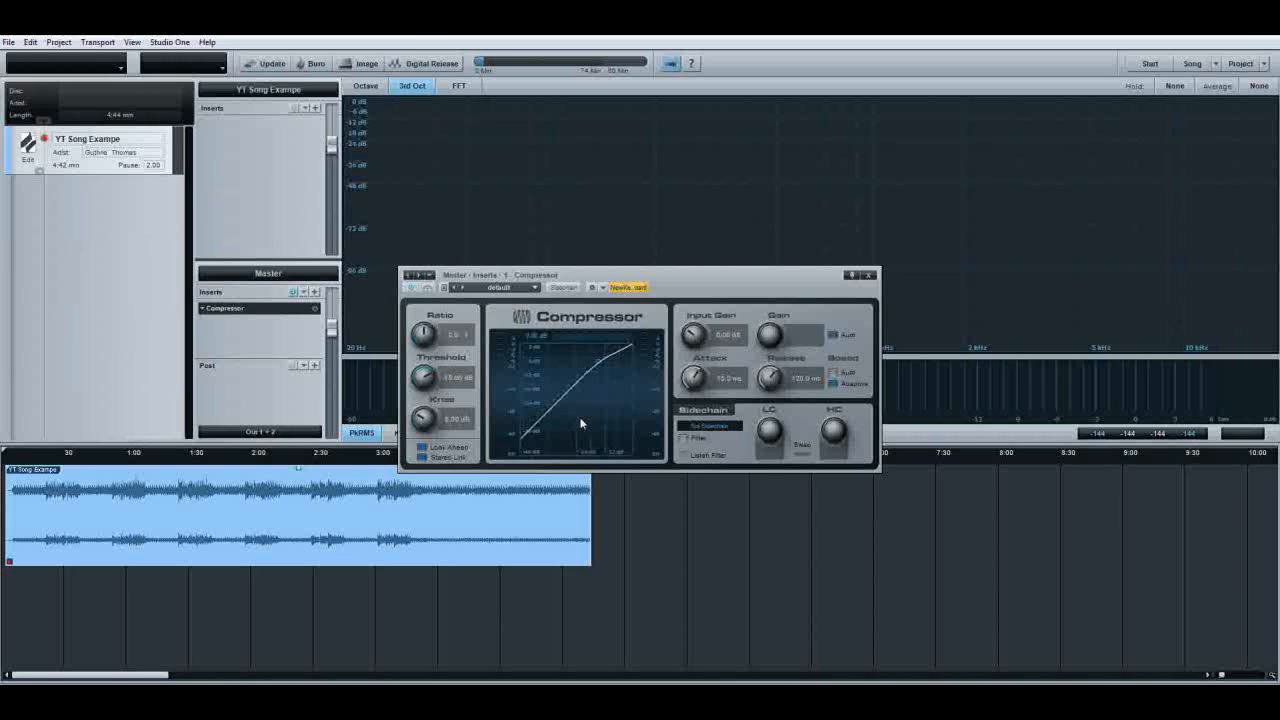
pyautogui.click(869, 275)
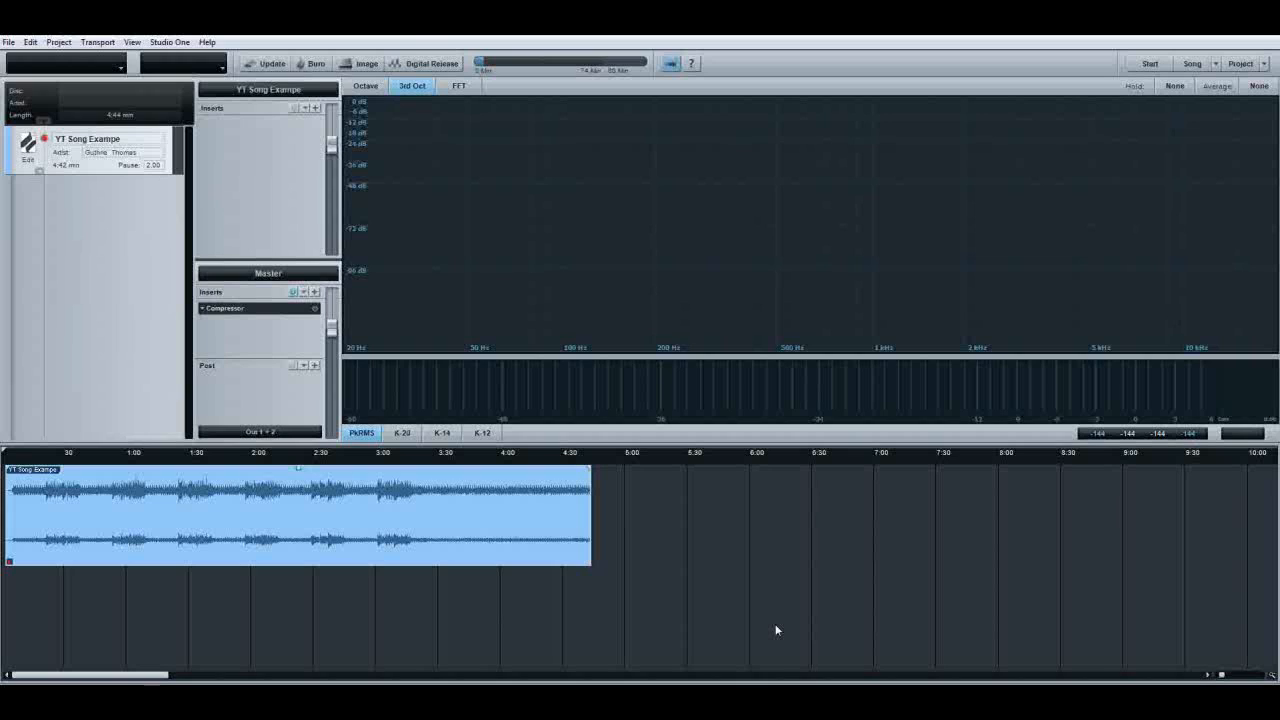
# - Lower the master channel volume to -1.7
pyautogui.click(545, 552)
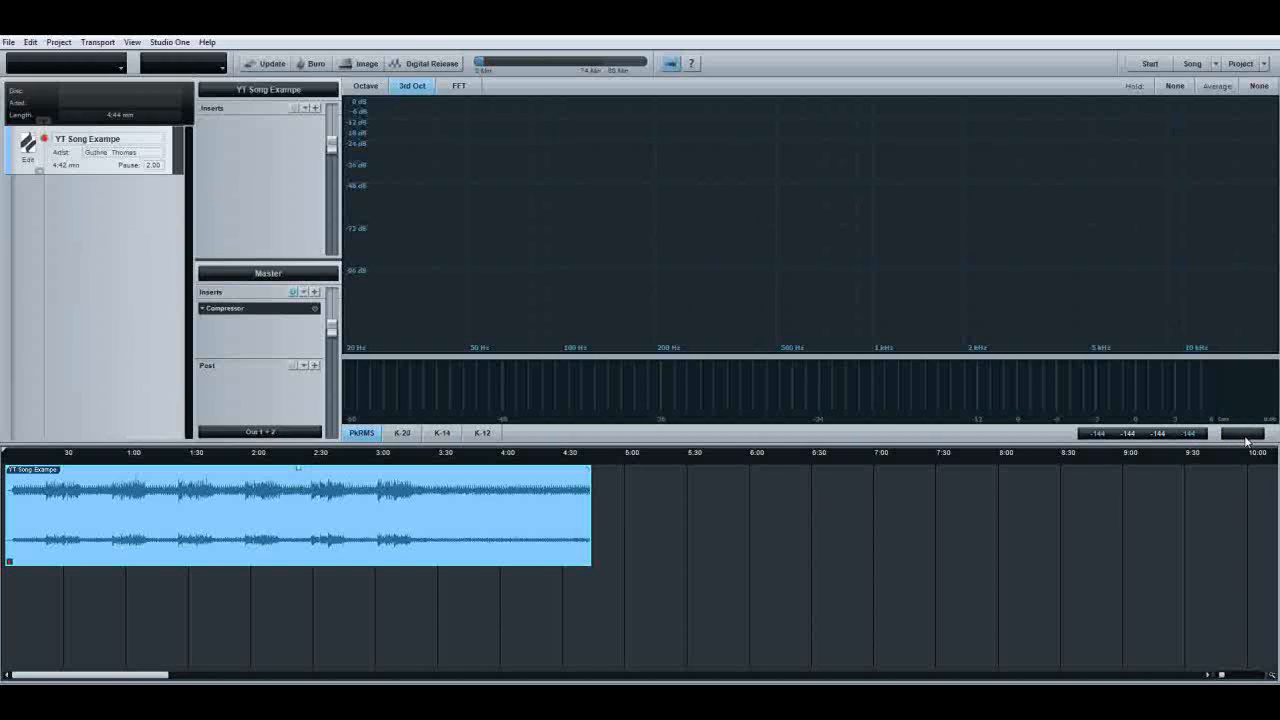
pyautogui.click(334, 330)
pyautogui.moveTo(333, 331); pyautogui.dragTo(333, 334)
pyautogui.click(333, 370)
pyautogui.moveTo(333, 333); pyautogui.dragTo(334, 338)
pyautogui.click(365, 517)
pyautogui.click(449, 530)
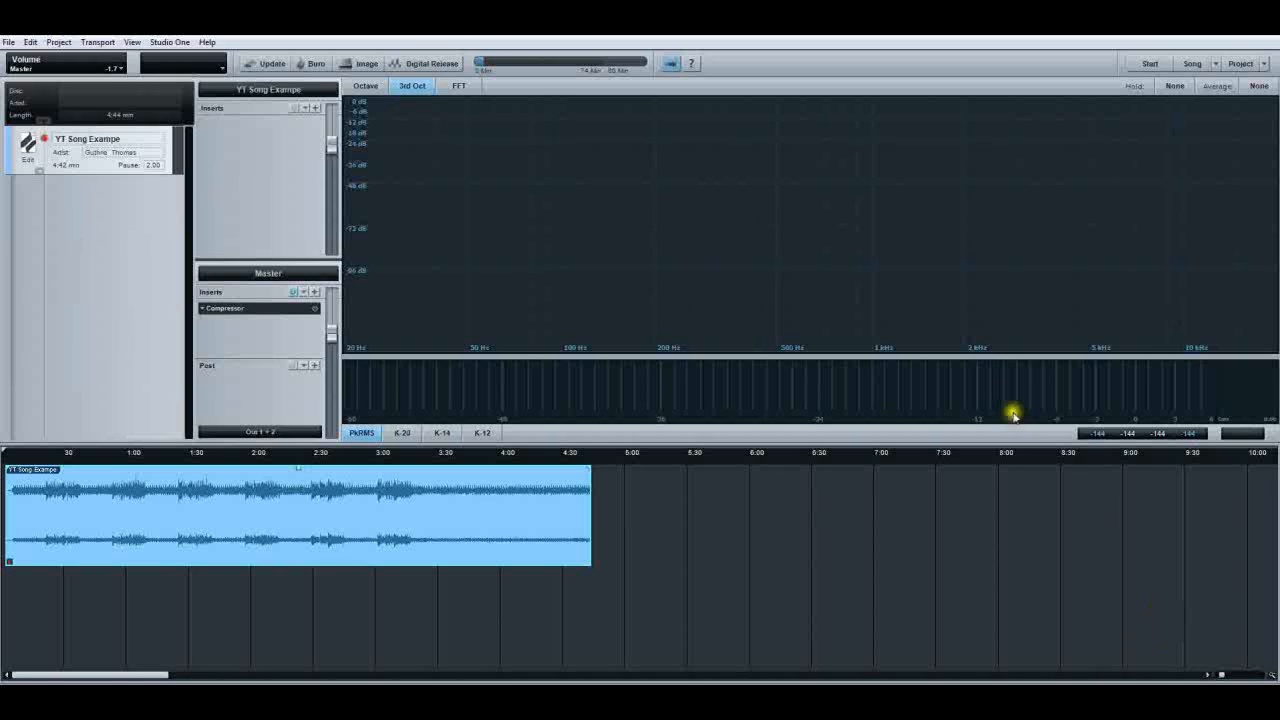
pyautogui.click(979, 372)
# - Import the Stop, Look, and Listen audio file from the StopLookAndListen folder into the project
pyautogui.click(70, 44)
pyautogui.click(72, 62)
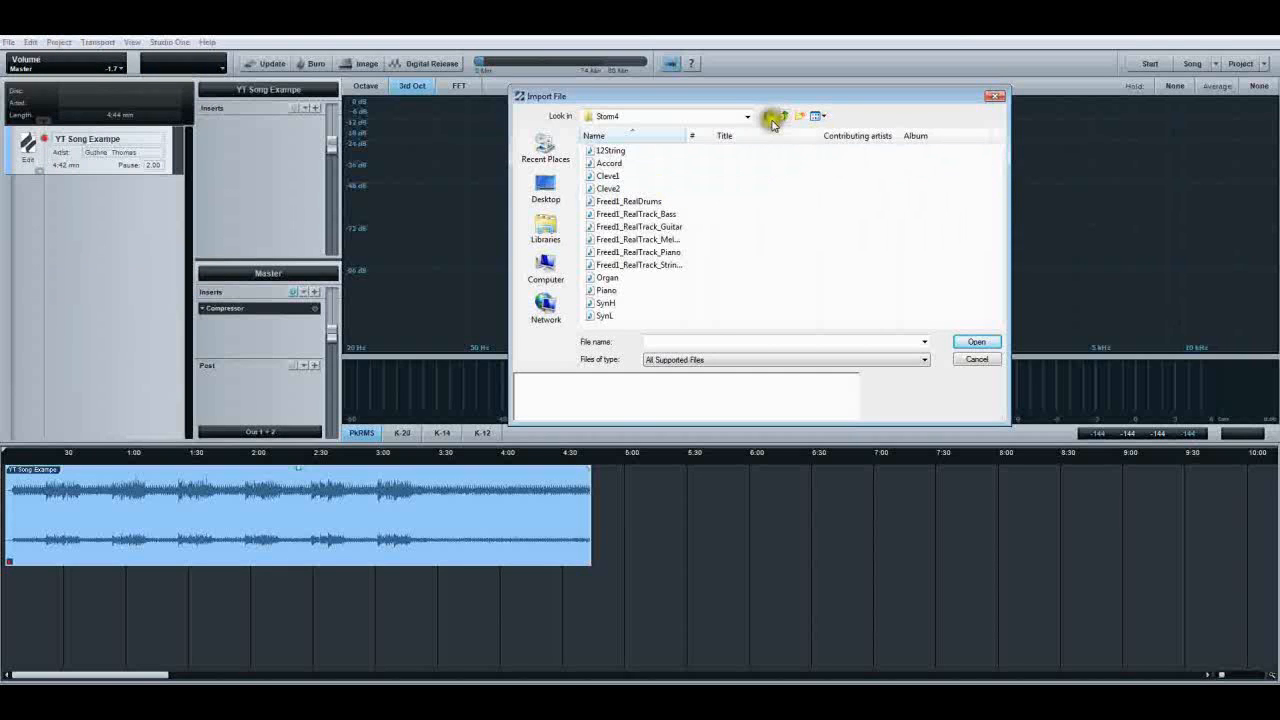
pyautogui.click(778, 119)
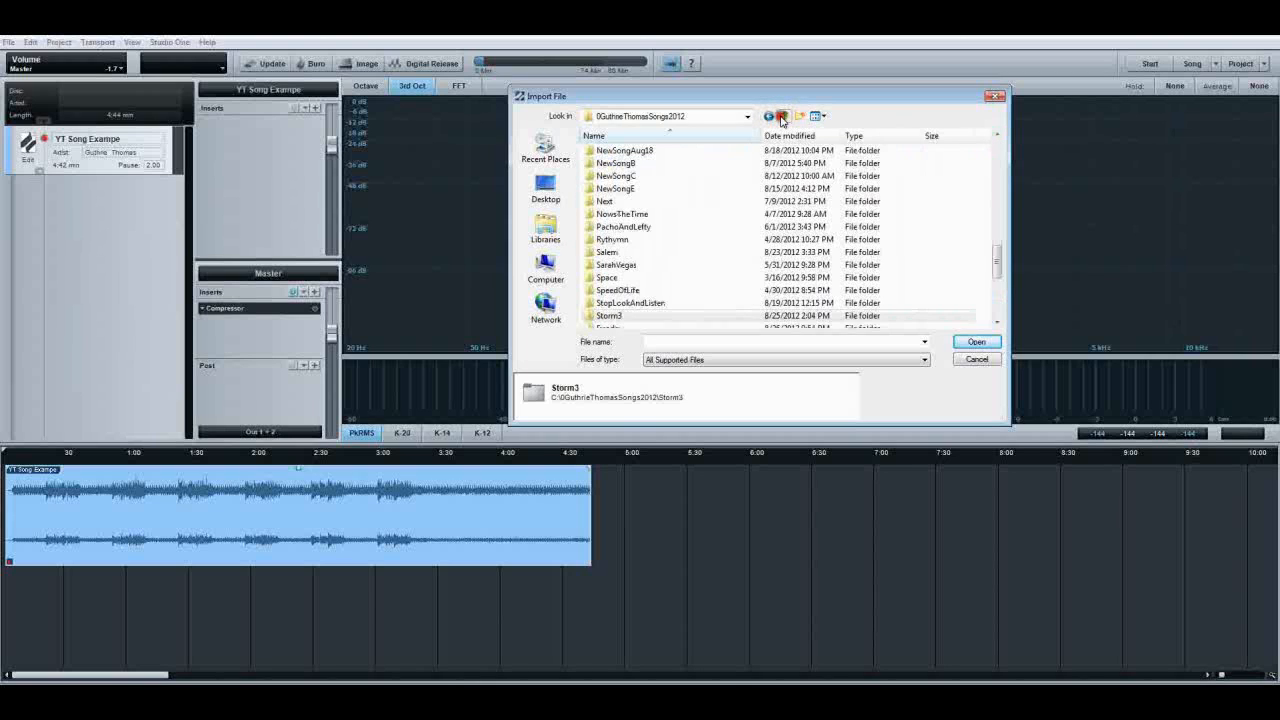
pyautogui.doubleClick(657, 303)
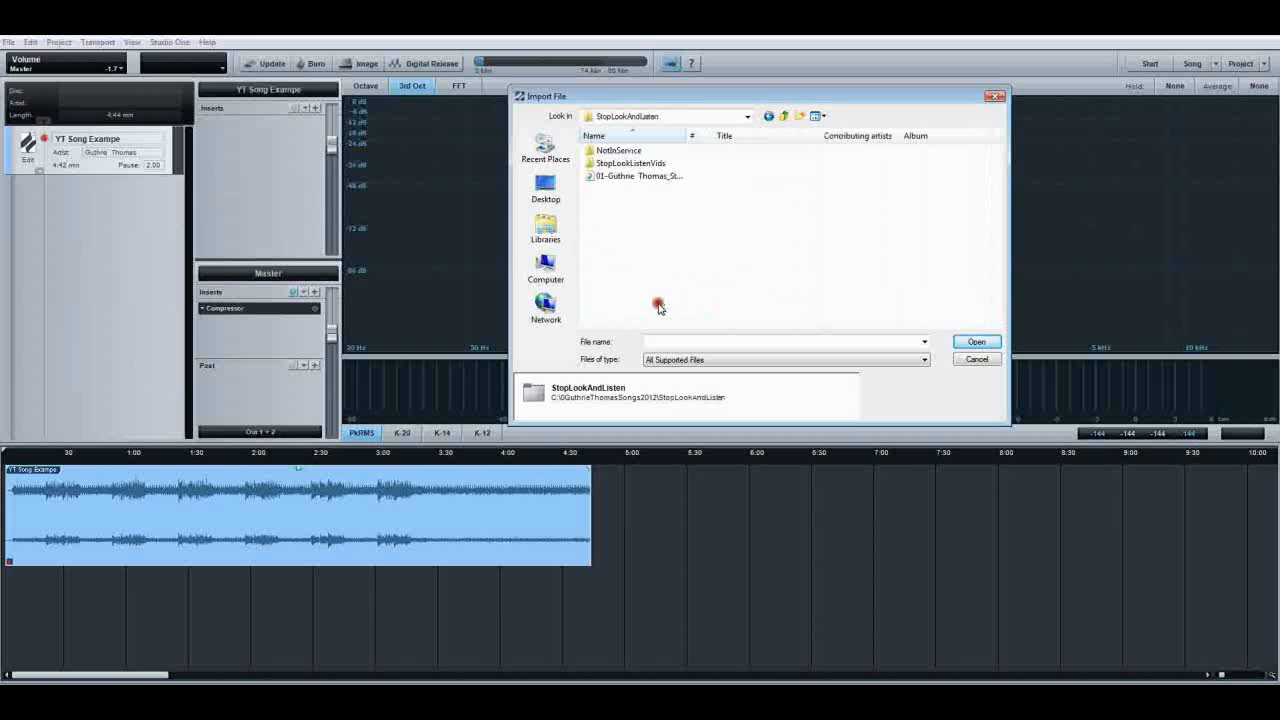
pyautogui.doubleClick(638, 176)
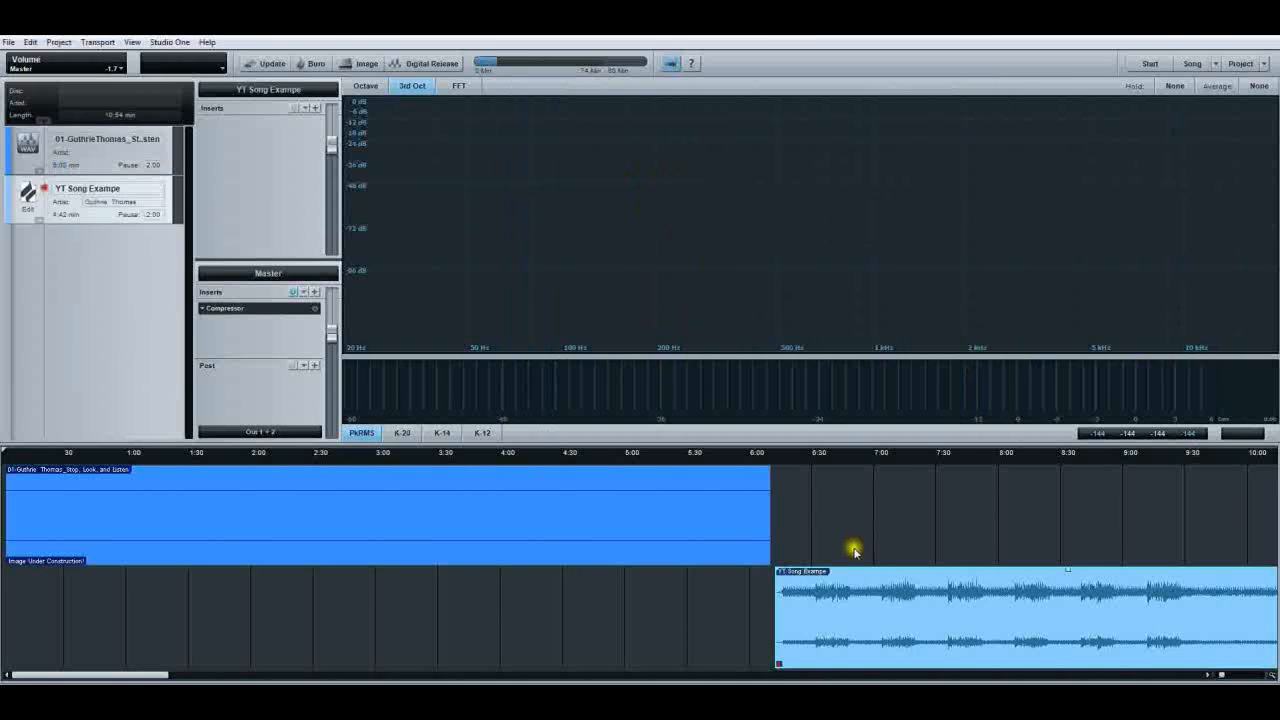
# - Examine the imported song's waveform, title and additional metadata fields alongside the YT Song Exampe track
pyautogui.click(462, 508)
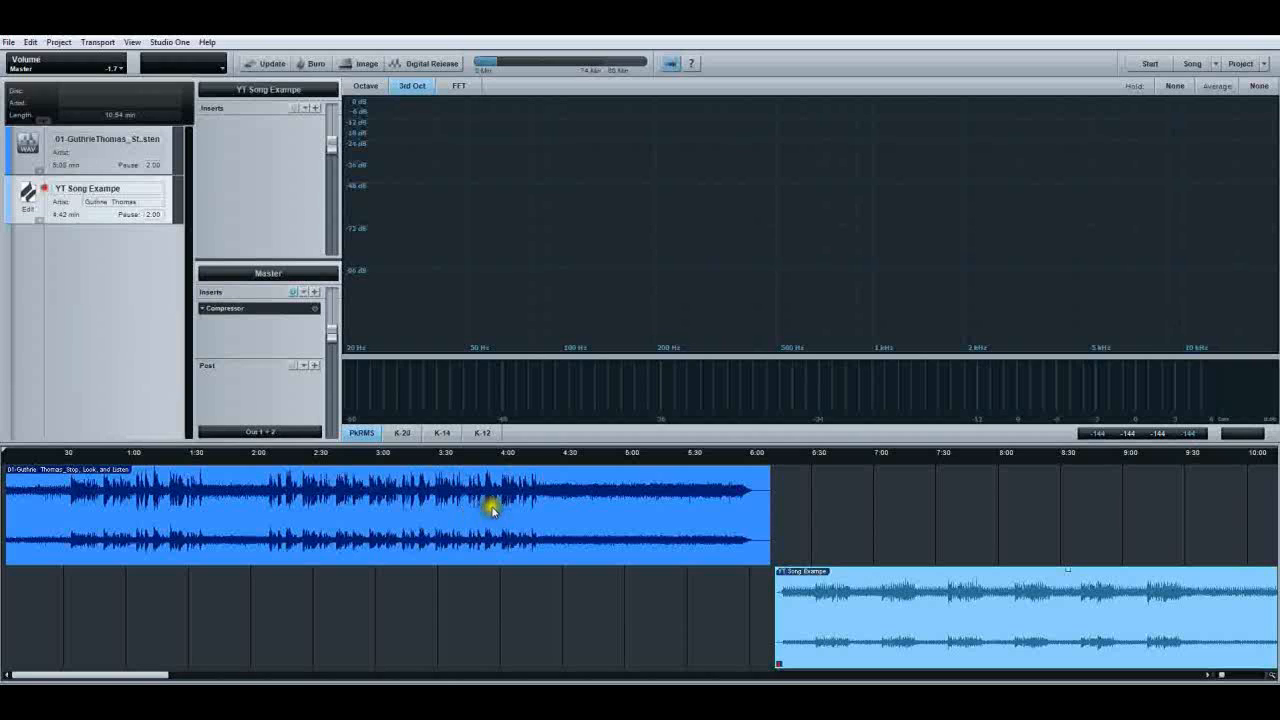
pyautogui.scroll(-2, 736, 455)
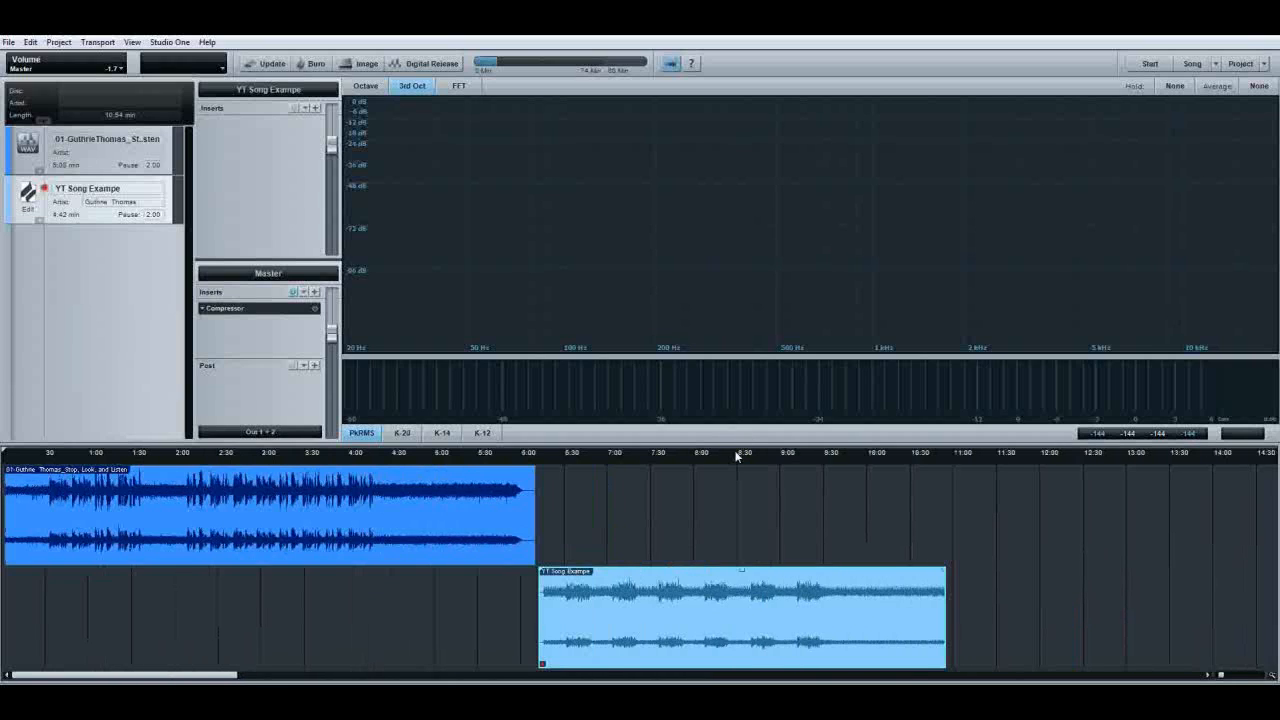
pyautogui.scroll(-1, 736, 455)
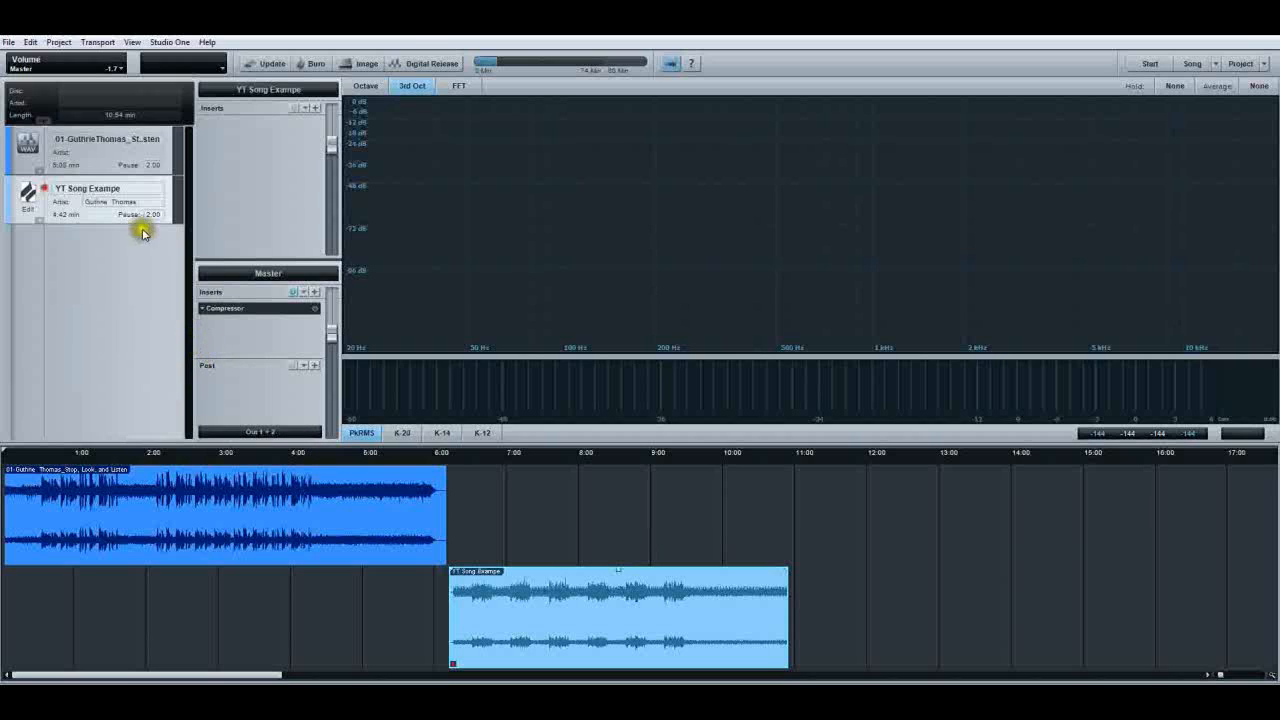
pyautogui.doubleClick(141, 141)
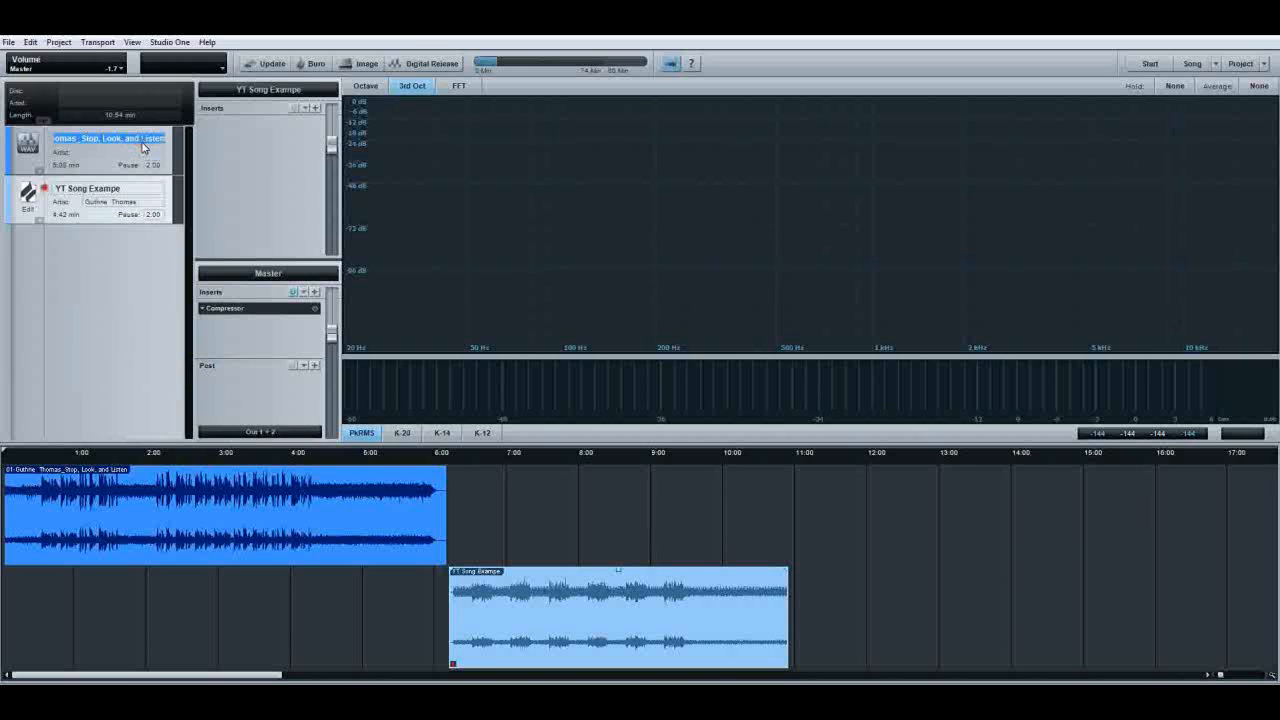
pyautogui.click(38, 172)
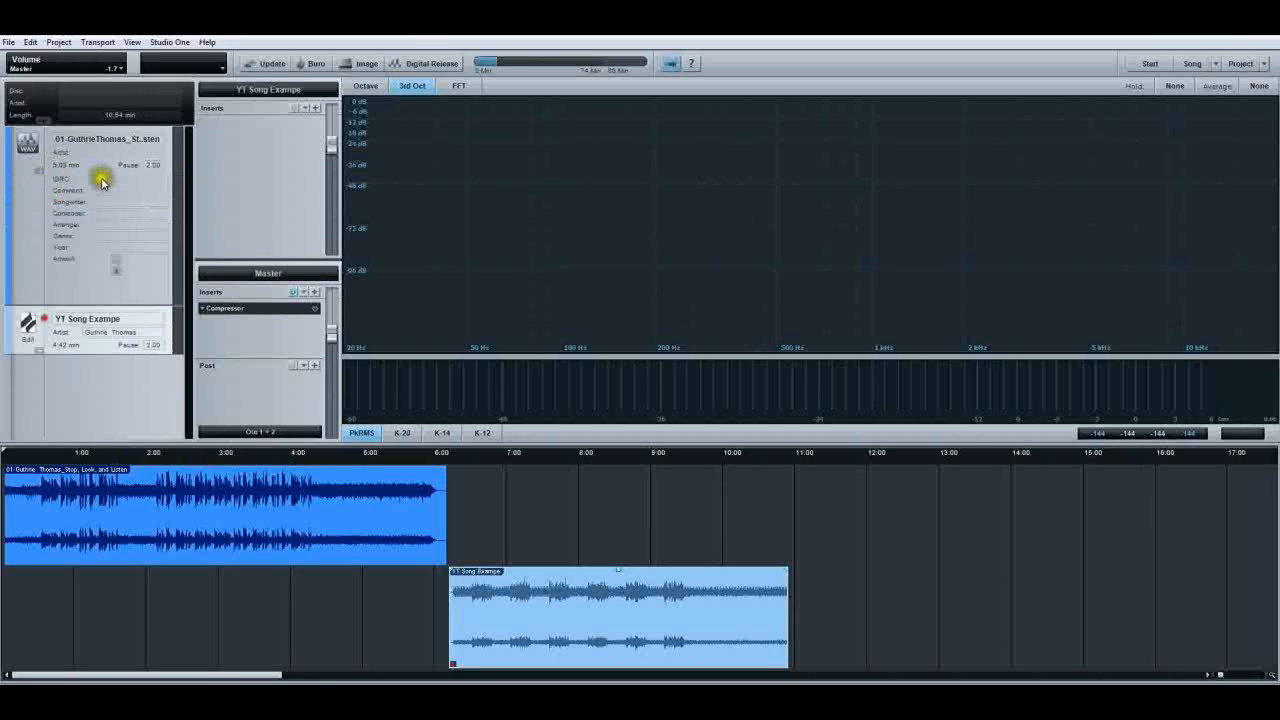
pyautogui.click(39, 173)
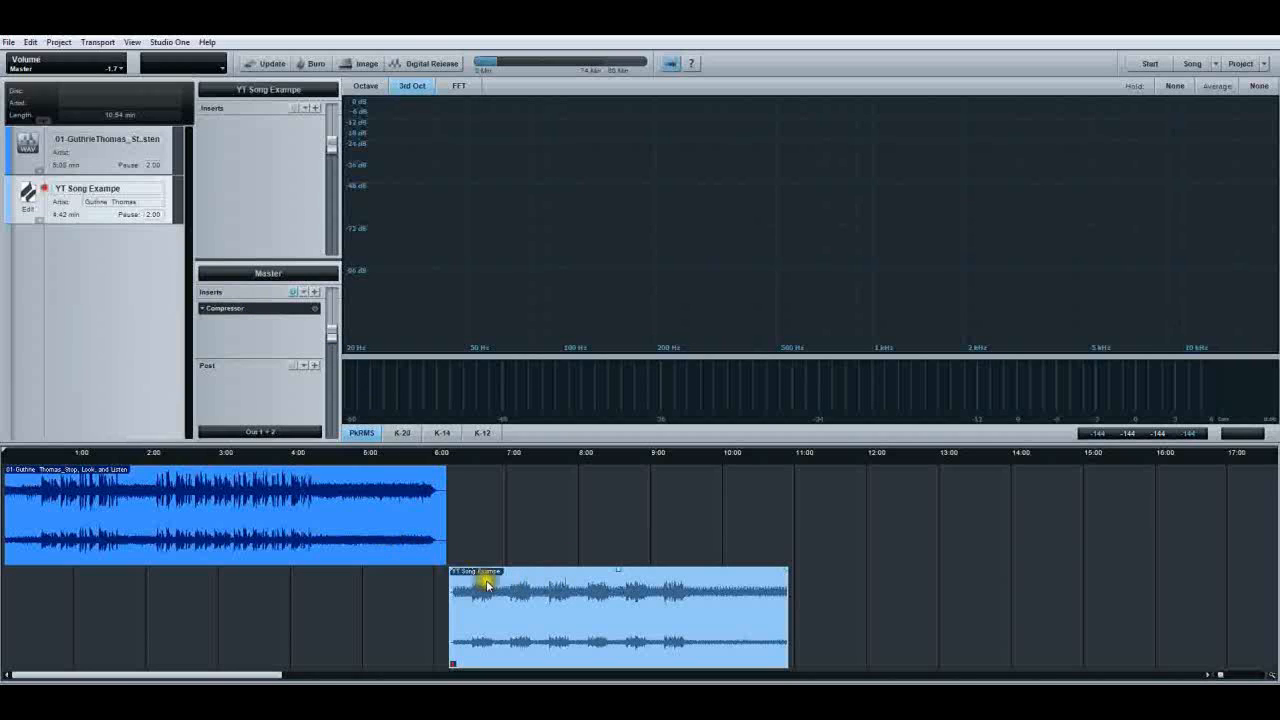
# - Select the YT Song Exampe clip and the Stop, Look, and Listen clip in turn to view each track's inserts and volume
pyautogui.click(533, 617)
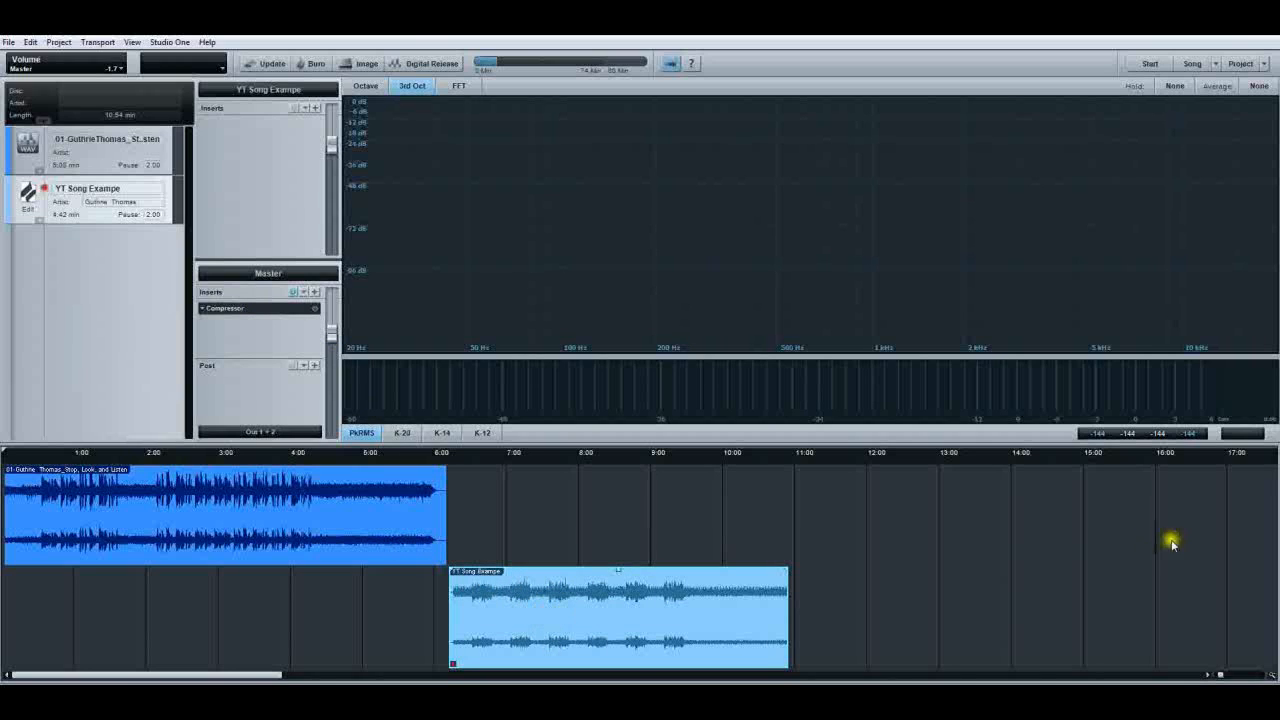
pyautogui.click(286, 538)
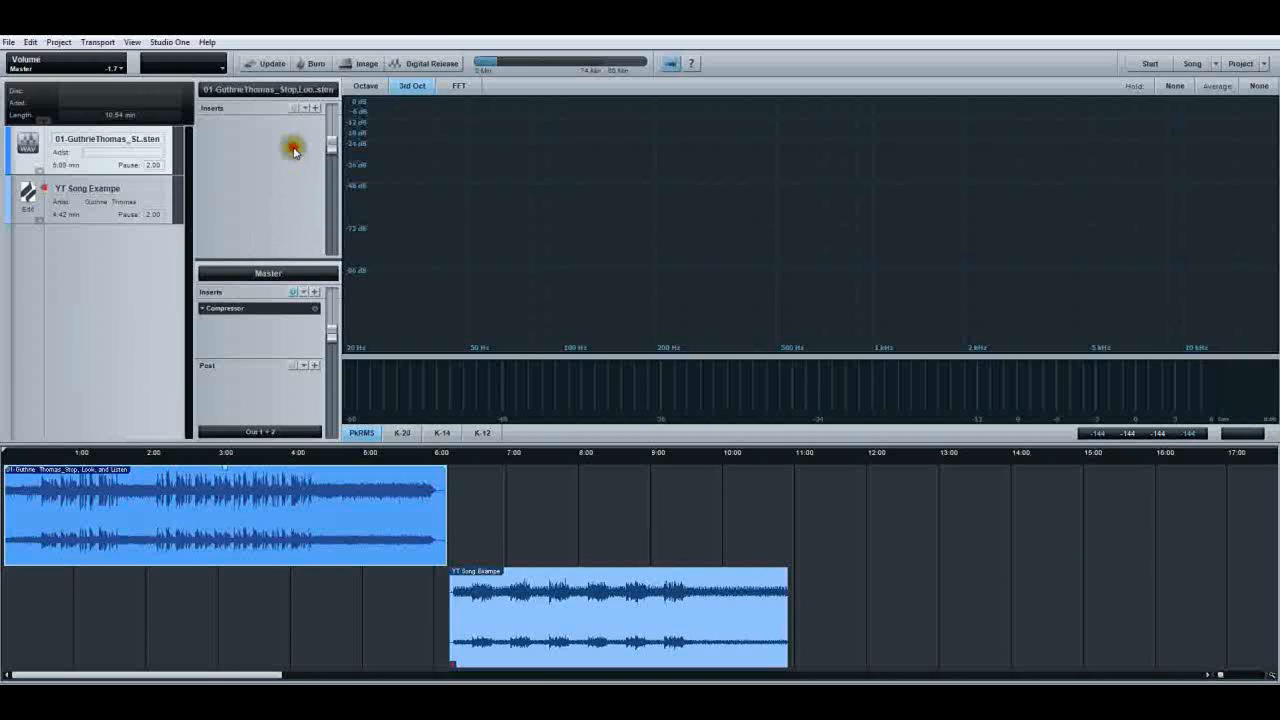
pyautogui.click(317, 537)
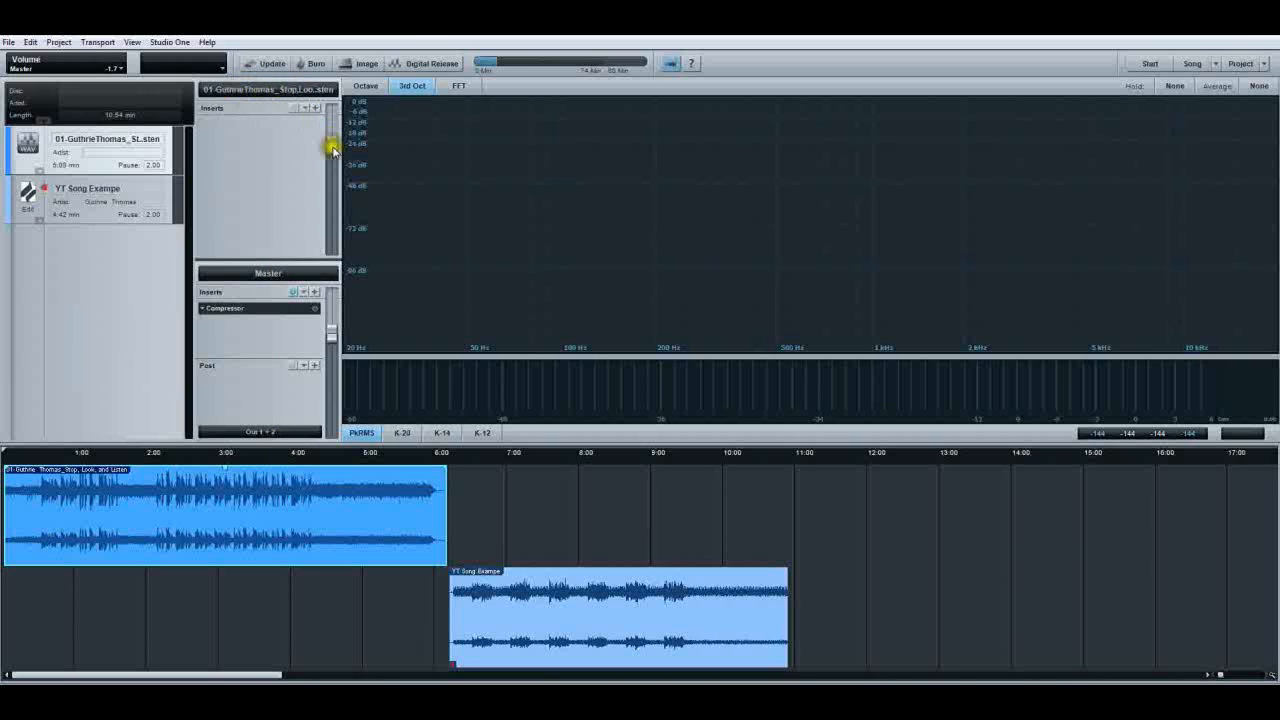
# - Lower the volume of the Stop, Look, and Listen track
pyautogui.moveTo(329, 143); pyautogui.dragTo(330, 163)
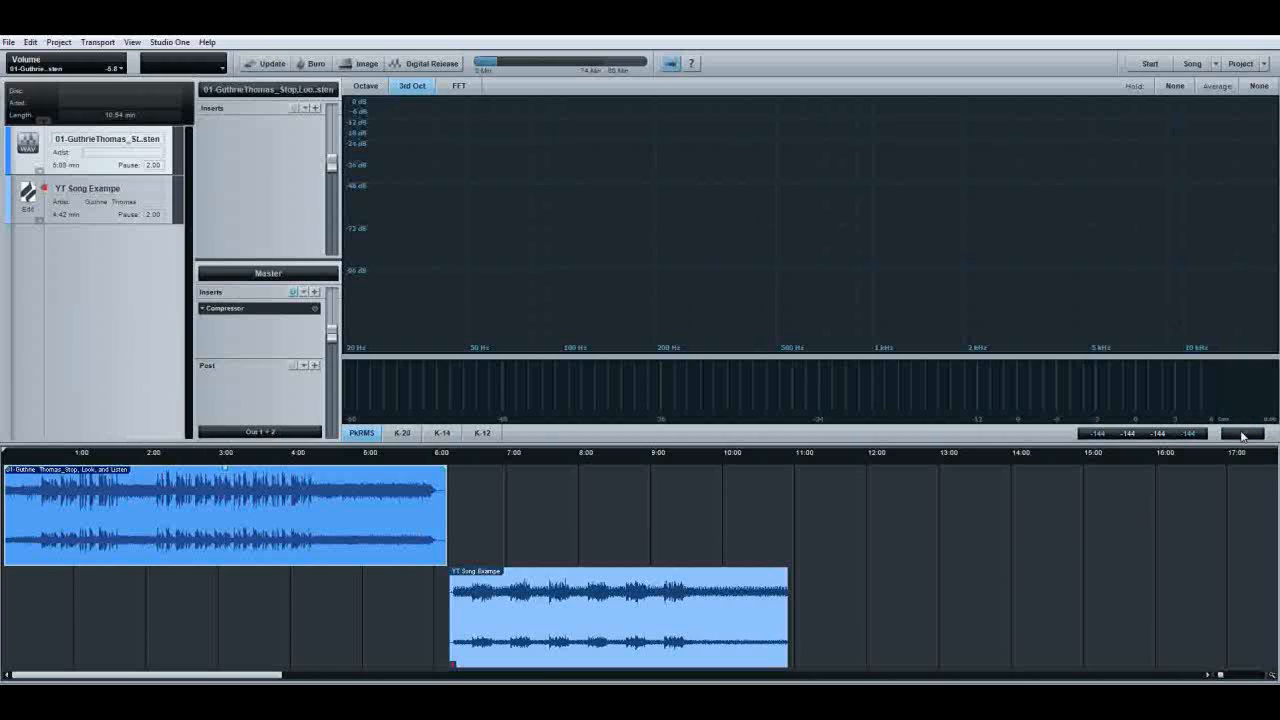
# - Compare the individual volume and insert settings of the YT Song Exampe and Stop, Look, and Listen clips by selecting them alternately
pyautogui.click(532, 608)
pyautogui.click(422, 551)
pyautogui.click(531, 603)
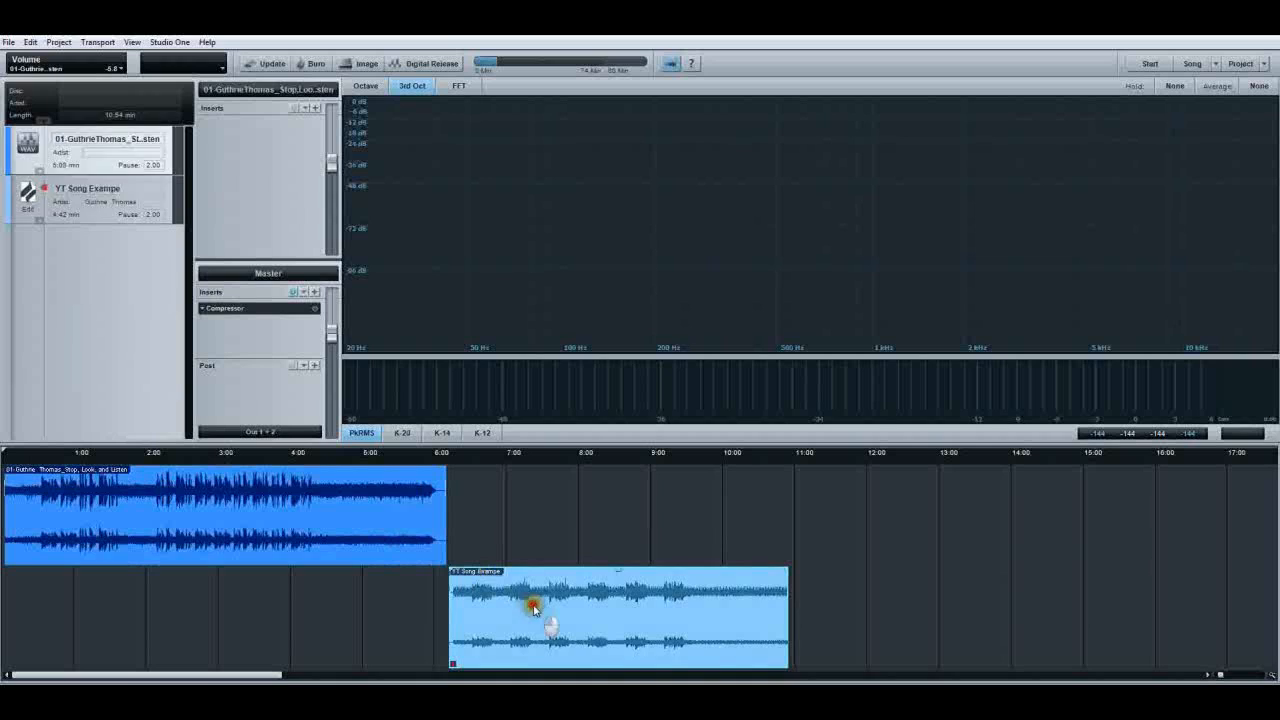
pyautogui.click(428, 528)
pyautogui.click(543, 606)
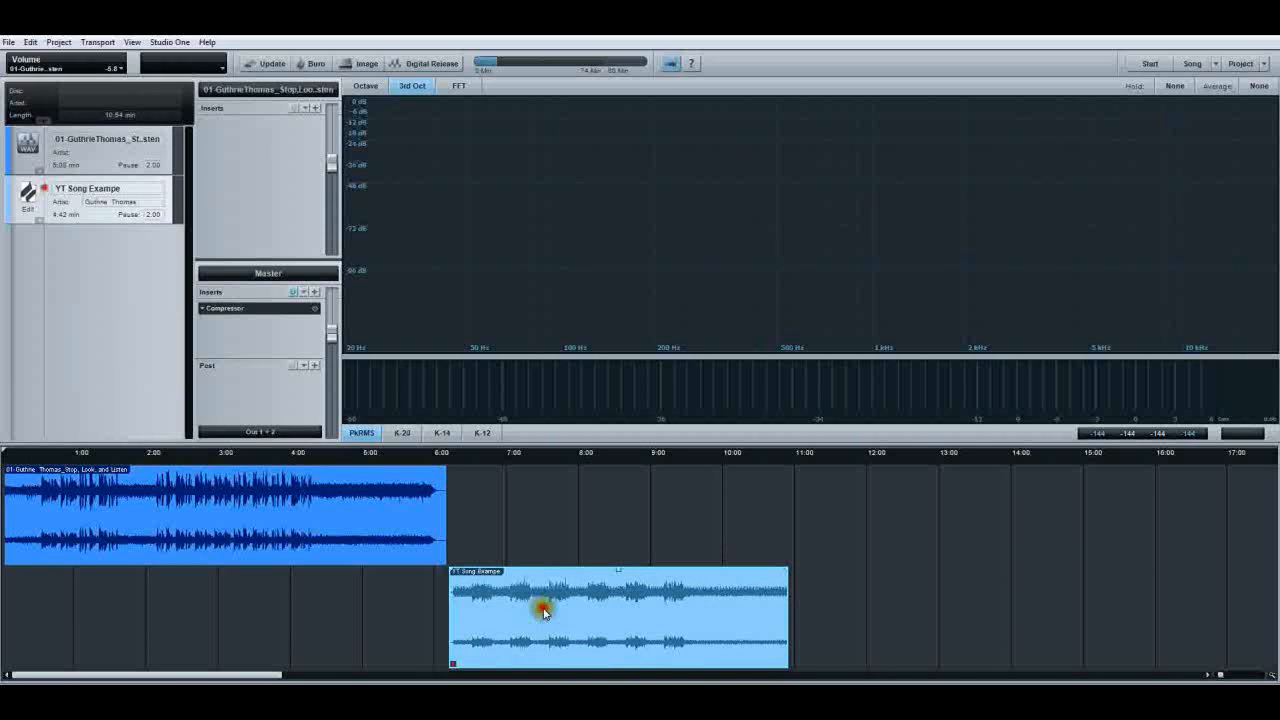
pyautogui.click(417, 526)
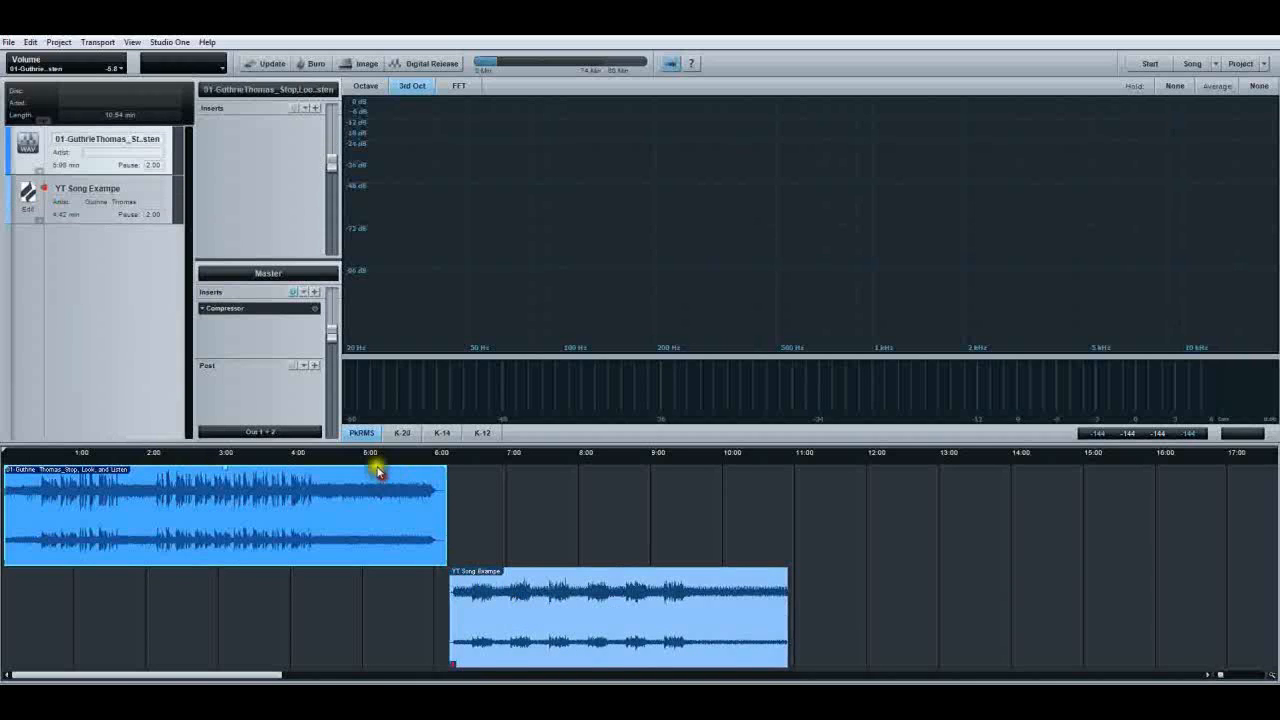
pyautogui.click(535, 608)
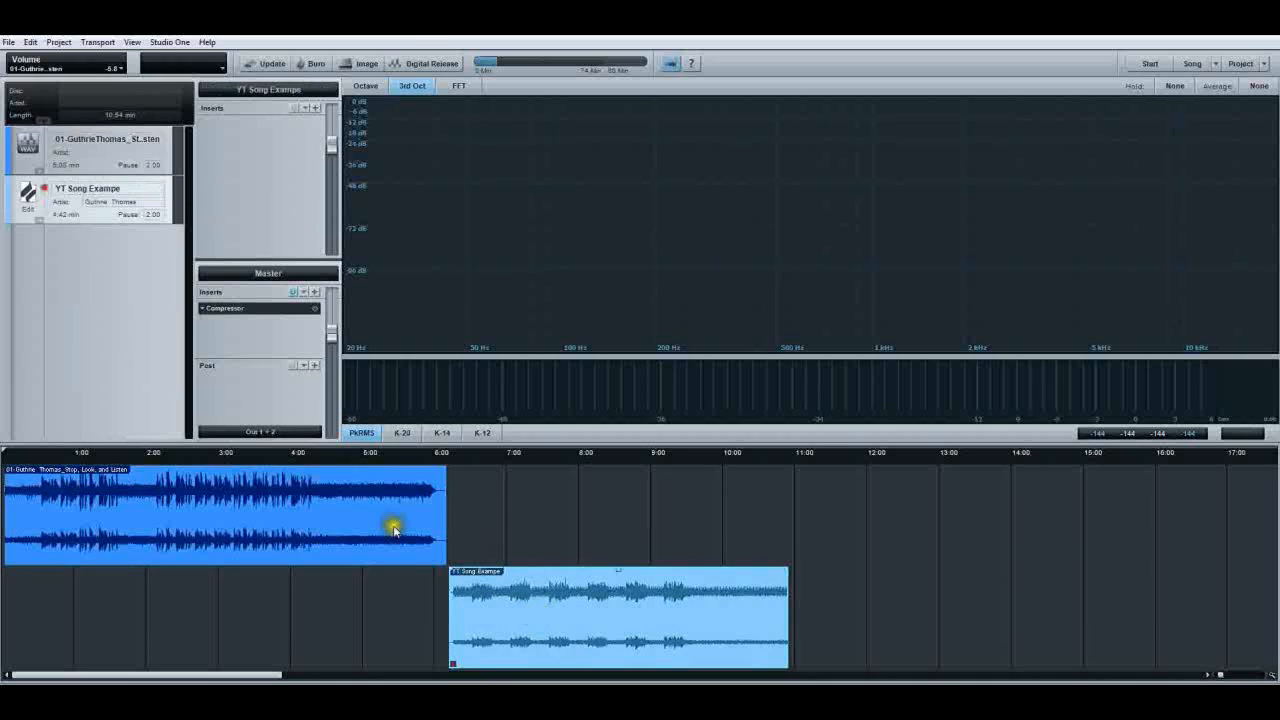
pyautogui.click(393, 524)
# - Reposition the YT Song Exampe clip after the Stop, Look, and Listen clip, leaving a pause of about 2.8 seconds
pyautogui.click(517, 574)
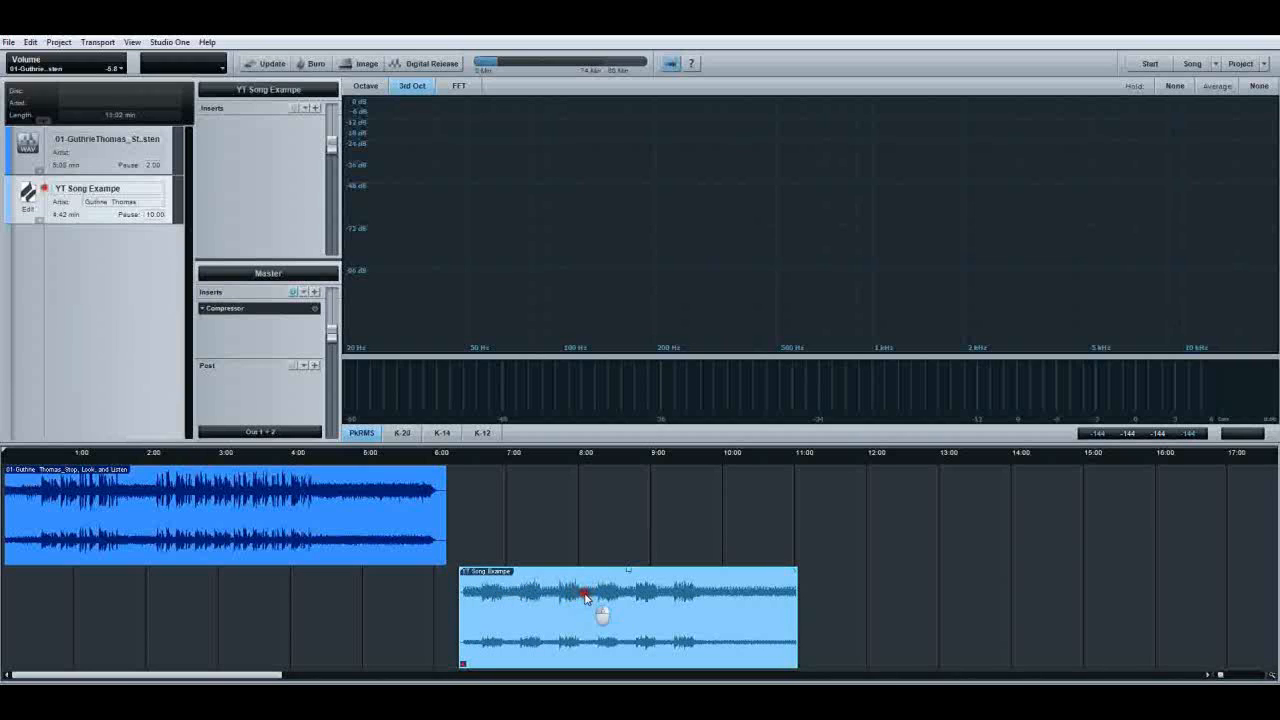
pyautogui.moveTo(590, 598); pyautogui.dragTo(535, 597)
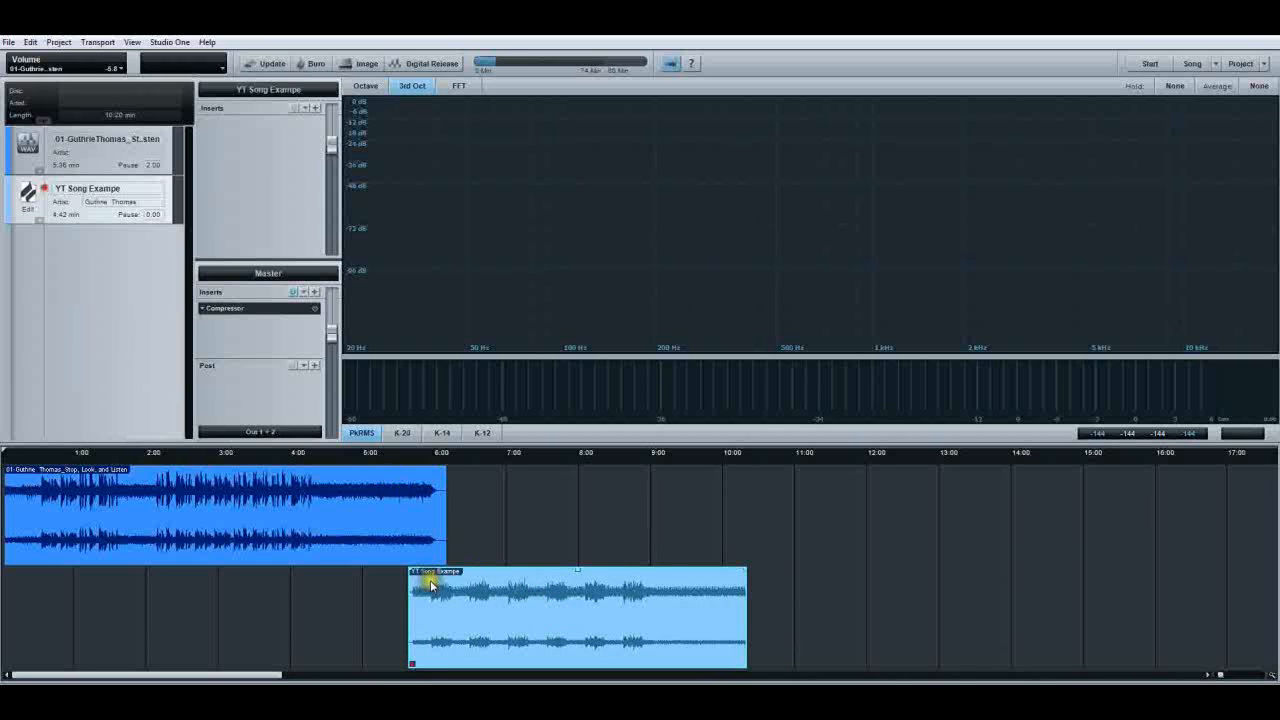
pyautogui.moveTo(432, 588); pyautogui.dragTo(483, 592)
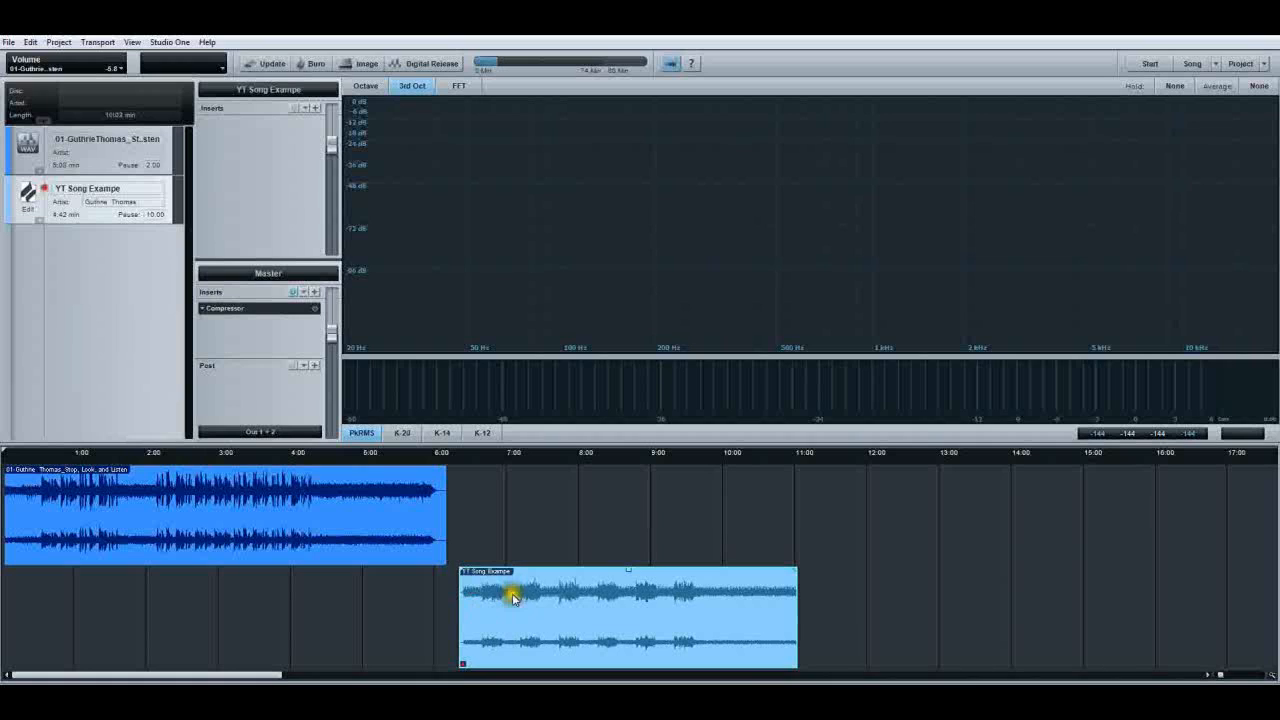
pyautogui.moveTo(491, 605); pyautogui.dragTo(486, 610)
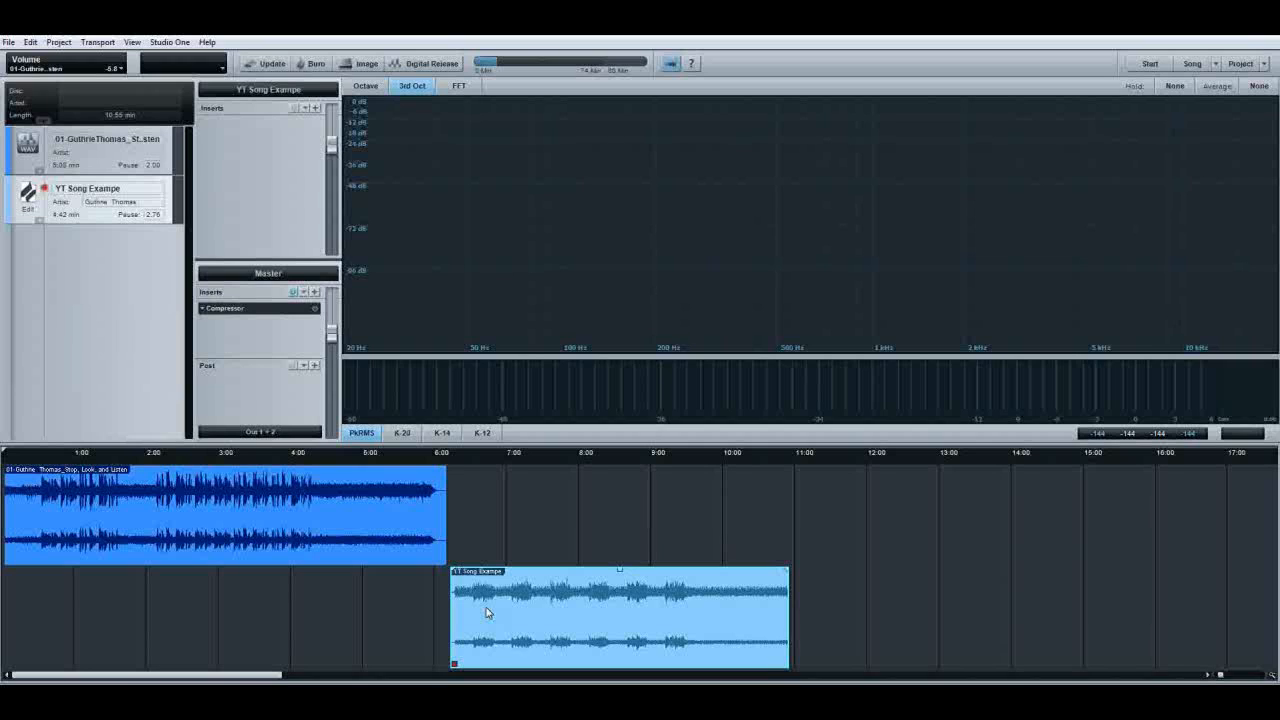
# - Shift the Stop, Look, and Listen clip earlier so its pause is 0.04, and go to the beginning of its waveform
pyautogui.click(196, 518)
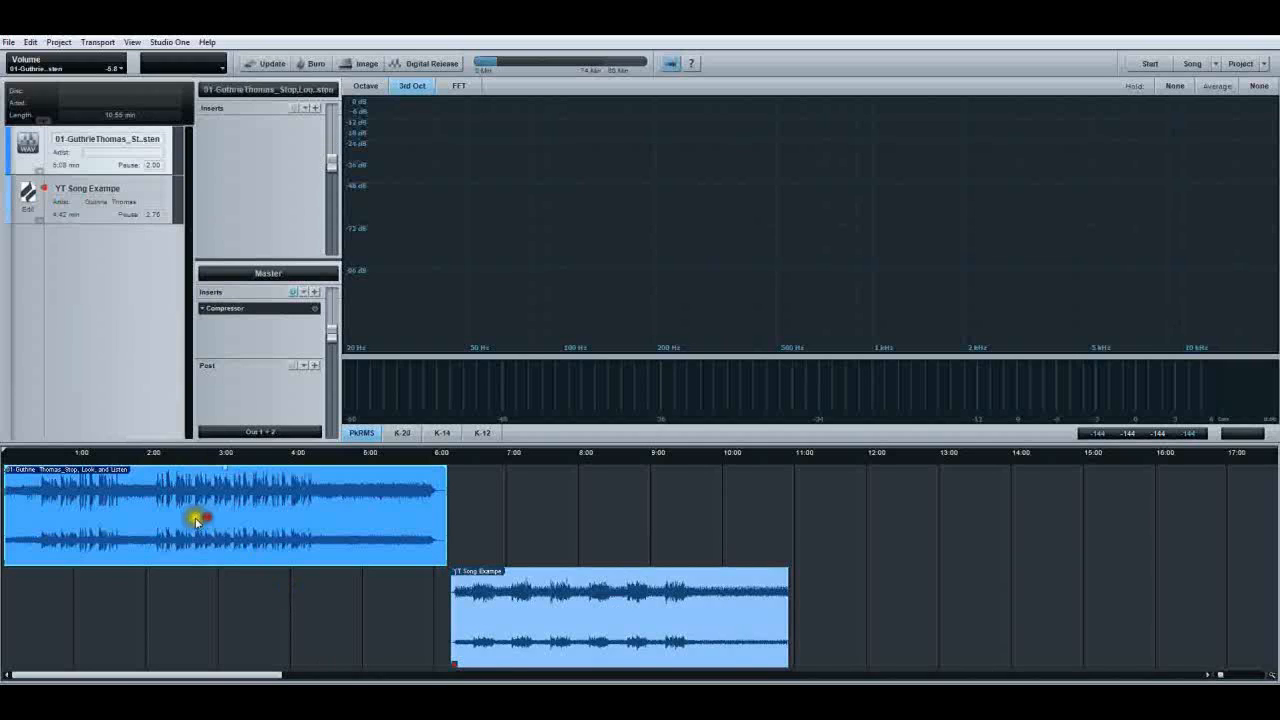
pyautogui.moveTo(51, 451); pyautogui.dragTo(57, 464)
pyautogui.moveTo(449, 525); pyautogui.dragTo(332, 533)
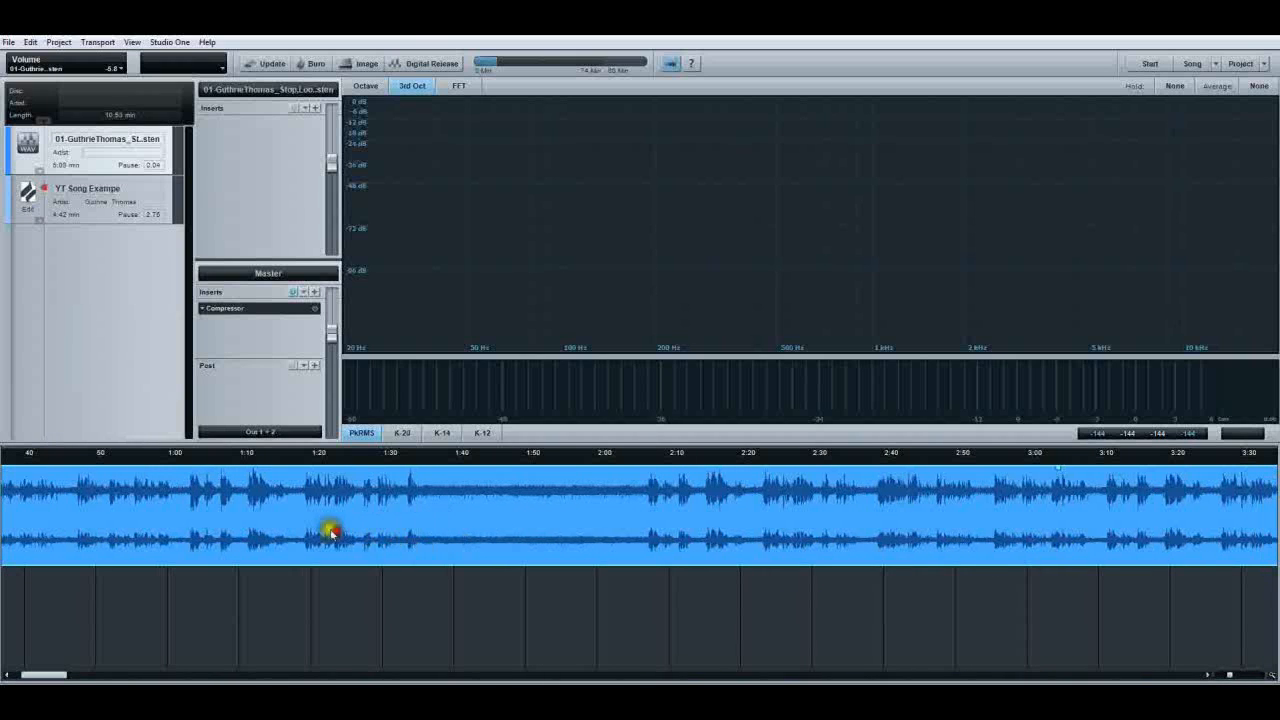
pyautogui.moveTo(63, 674); pyautogui.dragTo(52, 674)
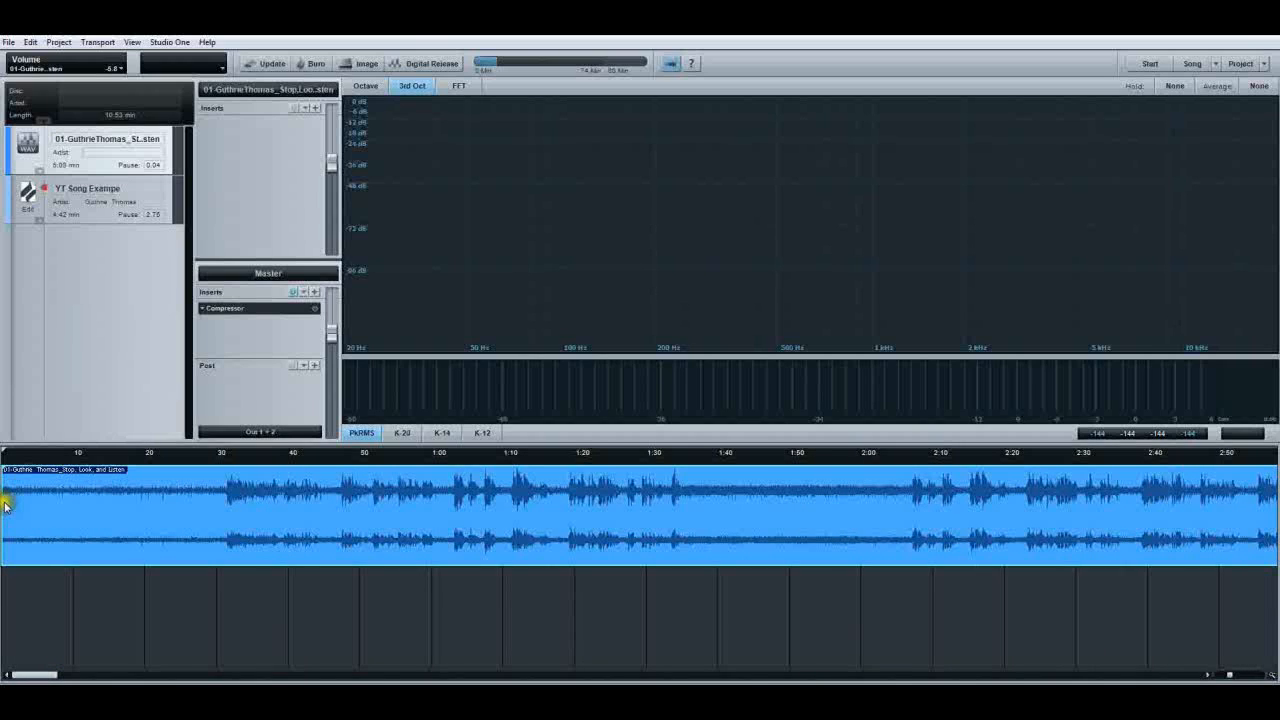
pyautogui.moveTo(4, 503); pyautogui.dragTo(14, 534)
# - Trim the end of the Stop, Look, and Listen clip to a length of about 4:47
pyautogui.scroll(-1, 827, 458)
pyautogui.scroll(-1, 827, 458)
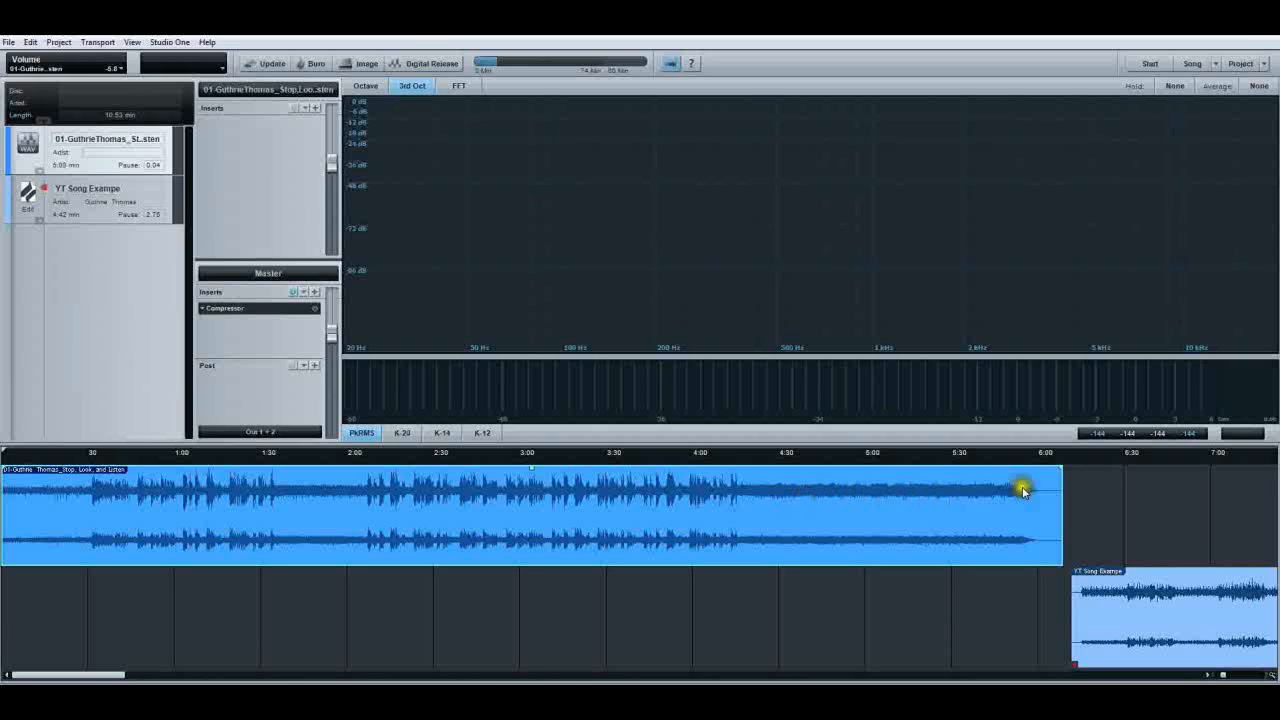
pyautogui.moveTo(1030, 494)
pyautogui.mouseDown()
pyautogui.moveTo(881, 496)
pyautogui.moveTo(1064, 520)
pyautogui.moveTo(845, 535)
pyautogui.mouseUp()
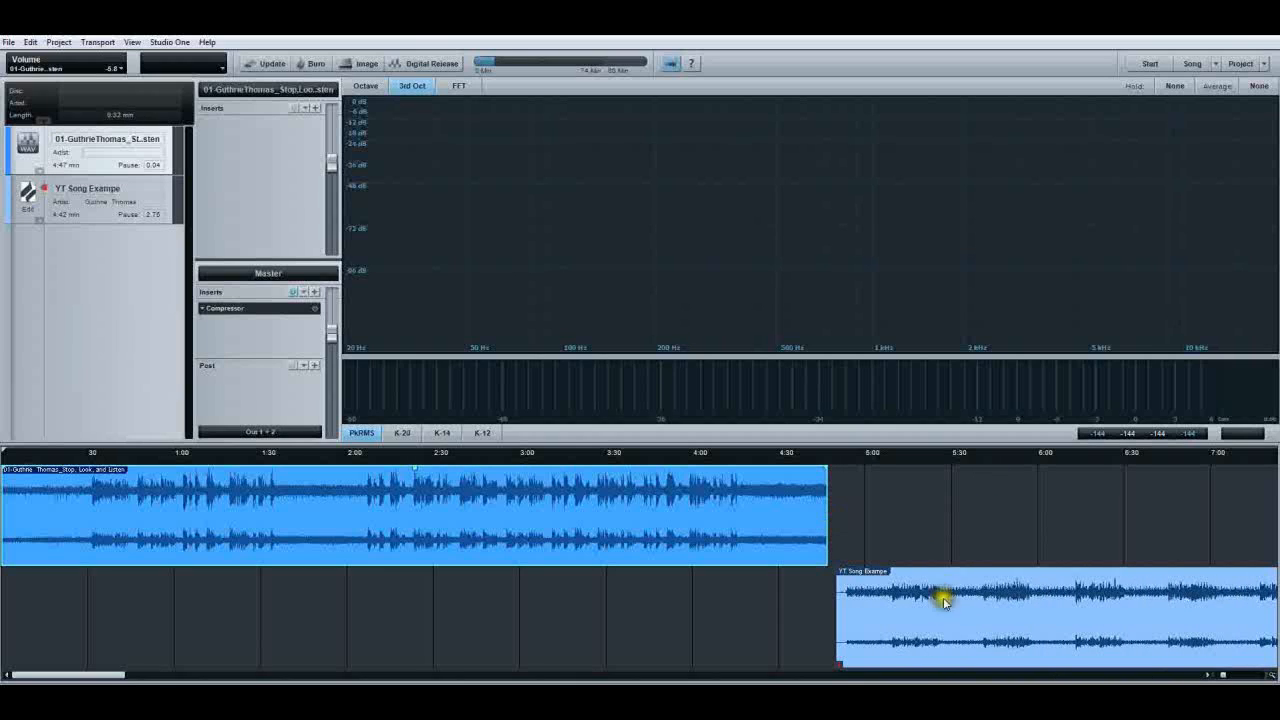
# - Add a fade-out from about 4:17 to the end of the Stop, Look, and Listen clip and bend its curve slightly downward
pyautogui.moveTo(824, 470); pyautogui.dragTo(747, 481)
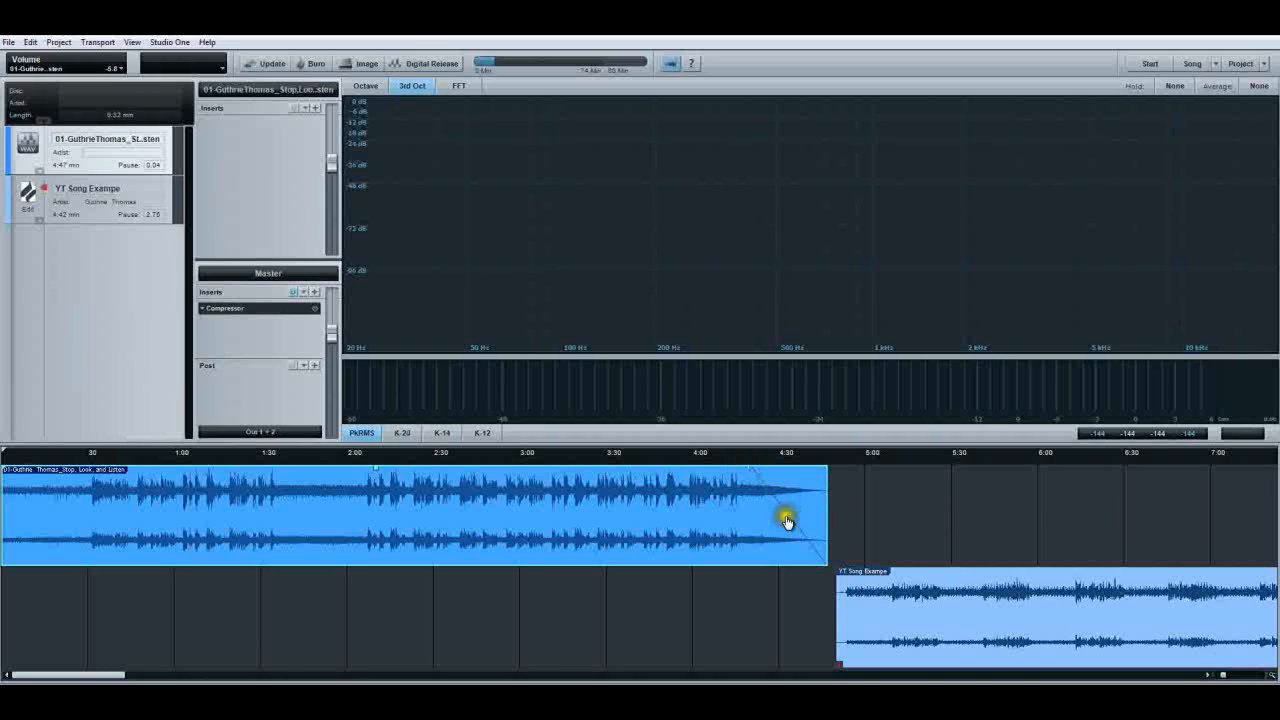
pyautogui.moveTo(786, 520); pyautogui.dragTo(780, 523)
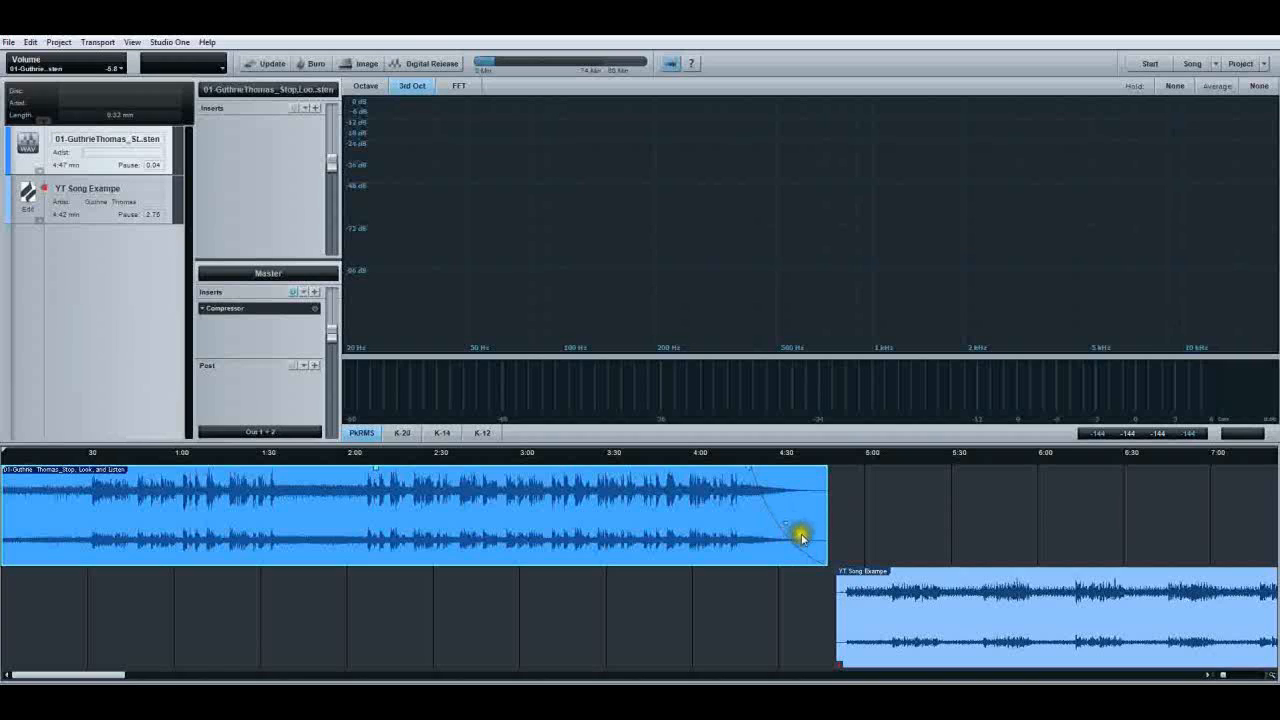
pyautogui.click(744, 459)
# - Add a fade-in of about 16 seconds to the beginning of the YT Song Exampe clip
pyautogui.click(846, 598)
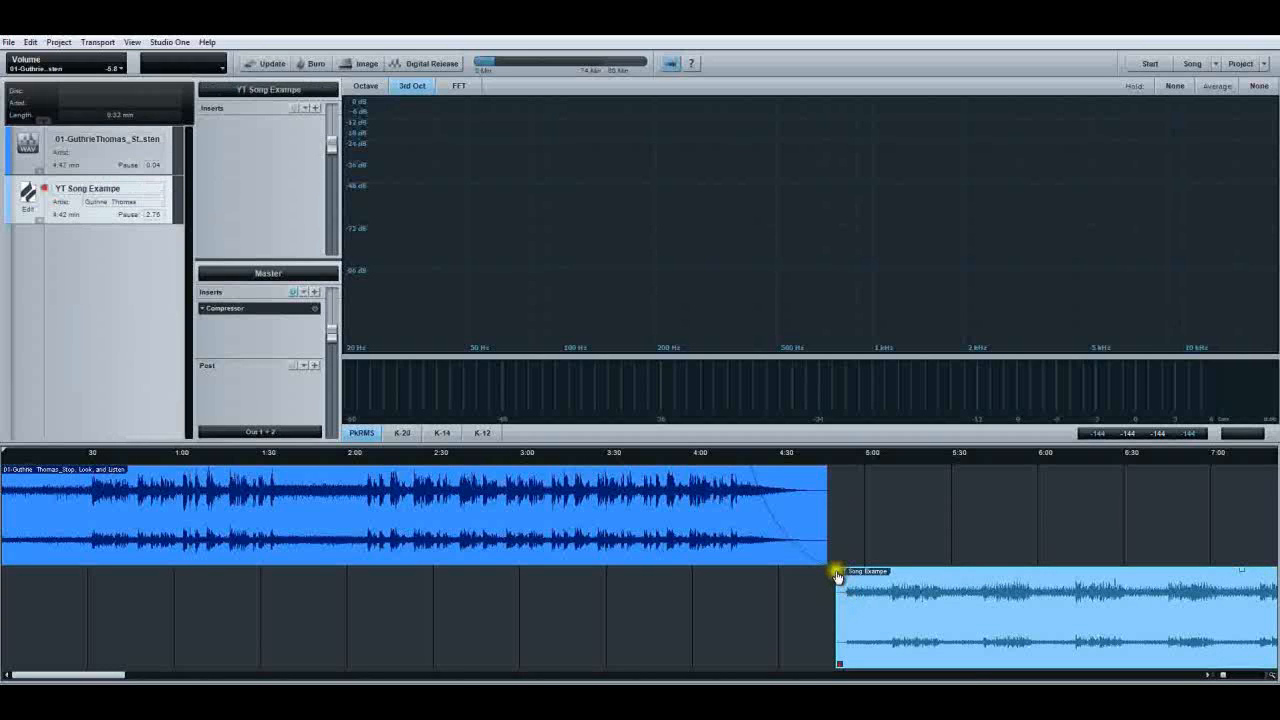
pyautogui.moveTo(838, 574); pyautogui.dragTo(884, 592)
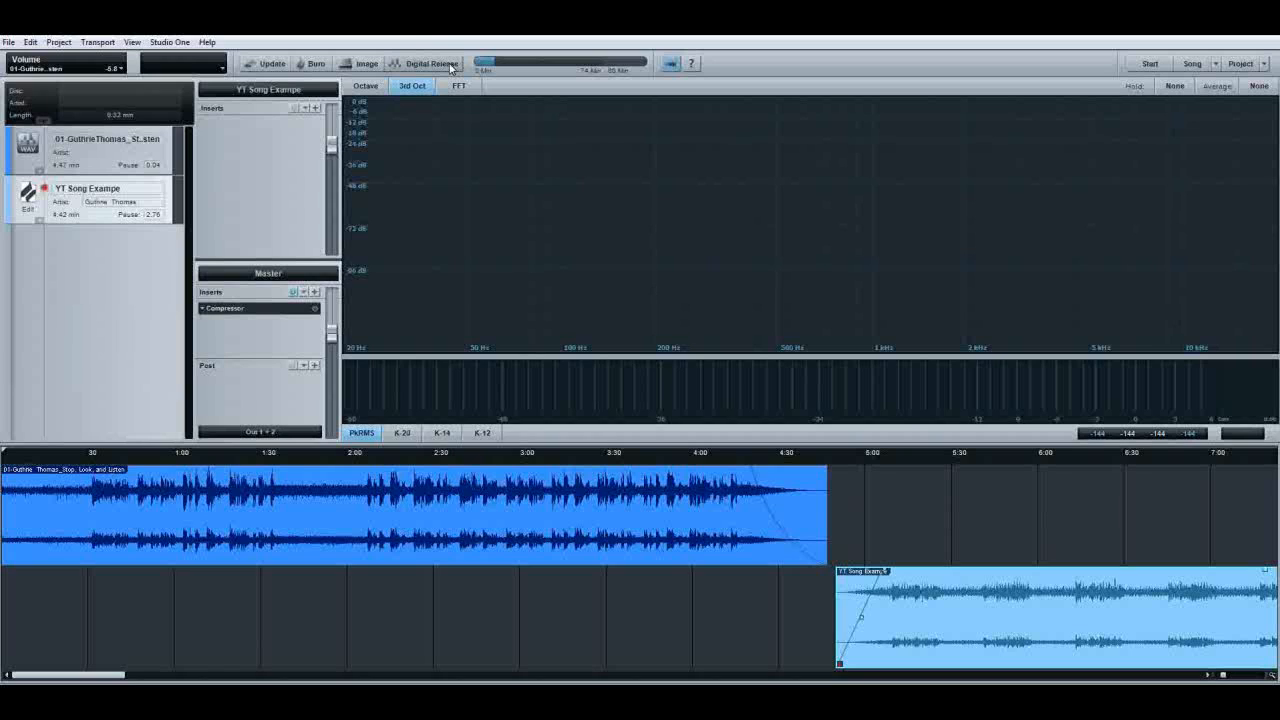
# - View the audio CD burning options, including device and Burnproof settings, and close them without burning
pyautogui.click(316, 63)
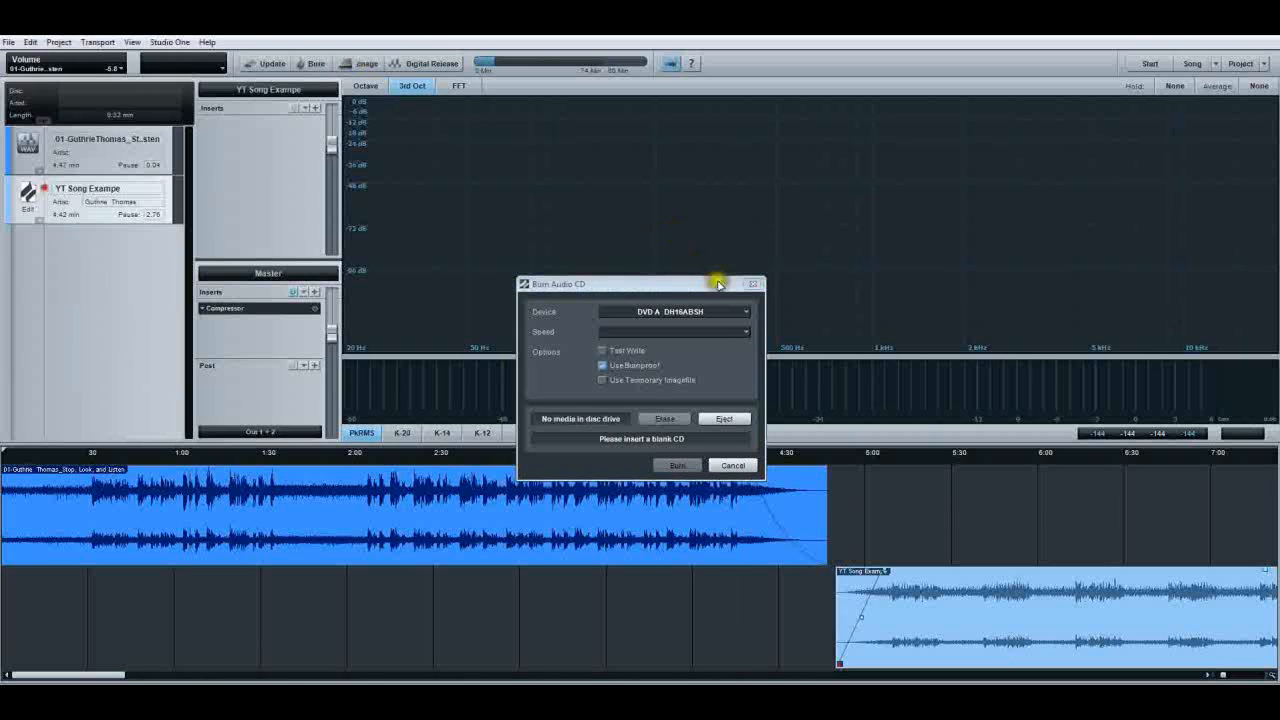
pyautogui.click(733, 466)
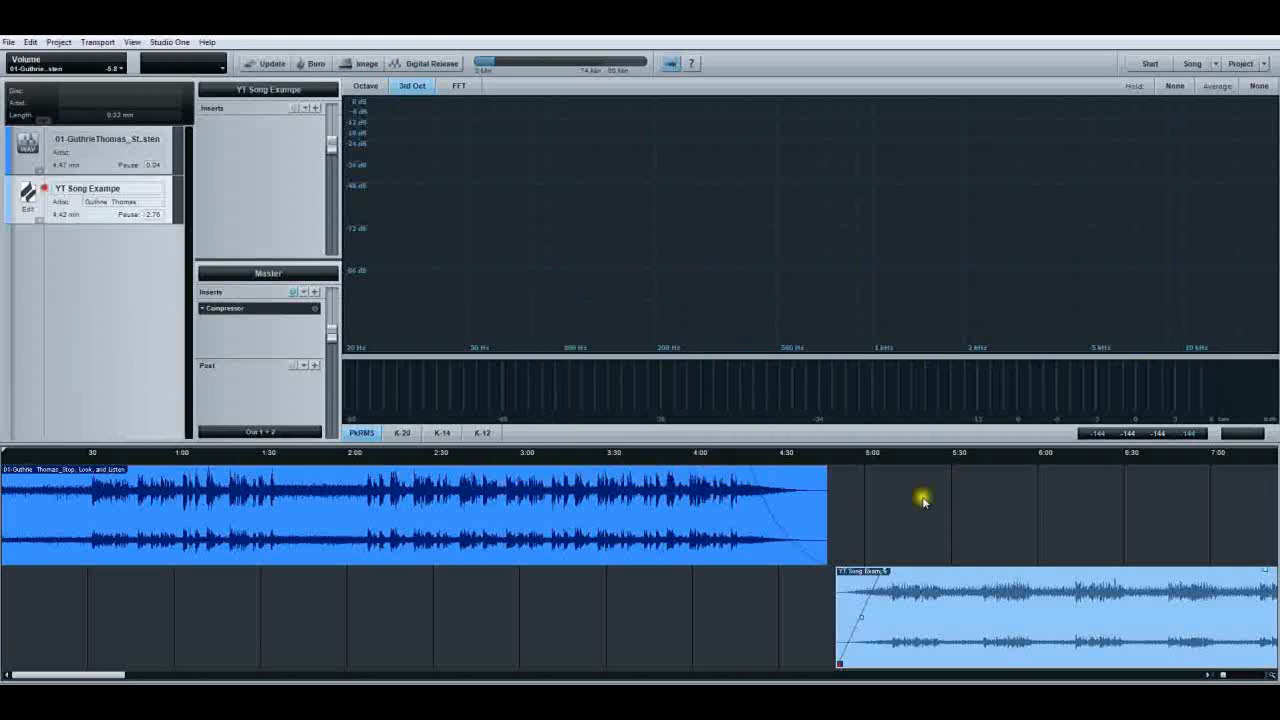